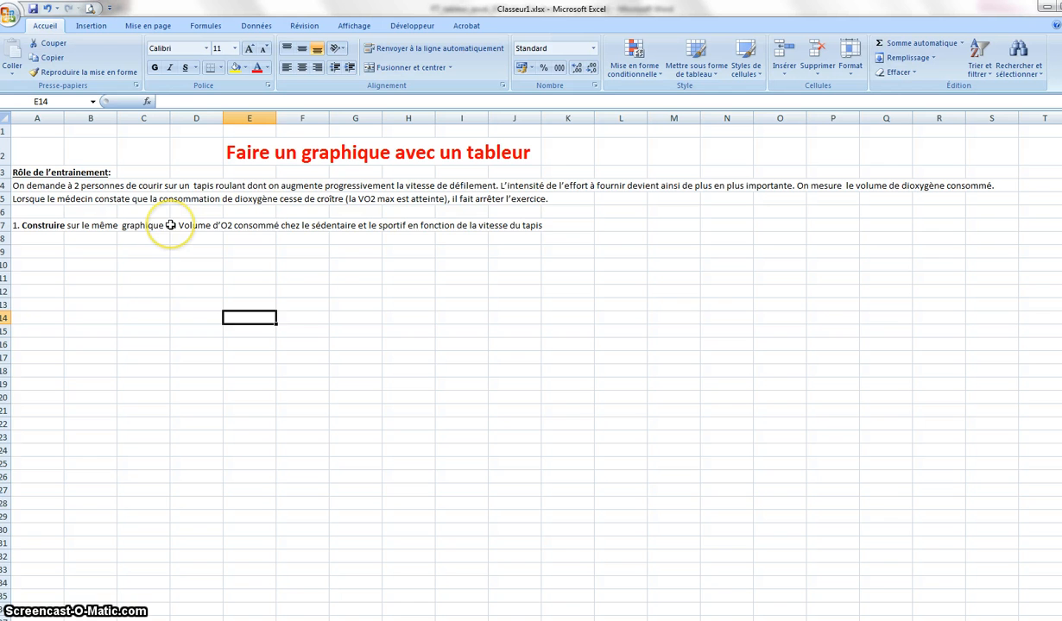
Label the task statement's variables by entering y in F8 beneath the O2 volume and x in J8 beneath the treadmill speed
{"action": "left_click_drag", "start_coordinate": [170, 224], "coordinate": [574, 227]}
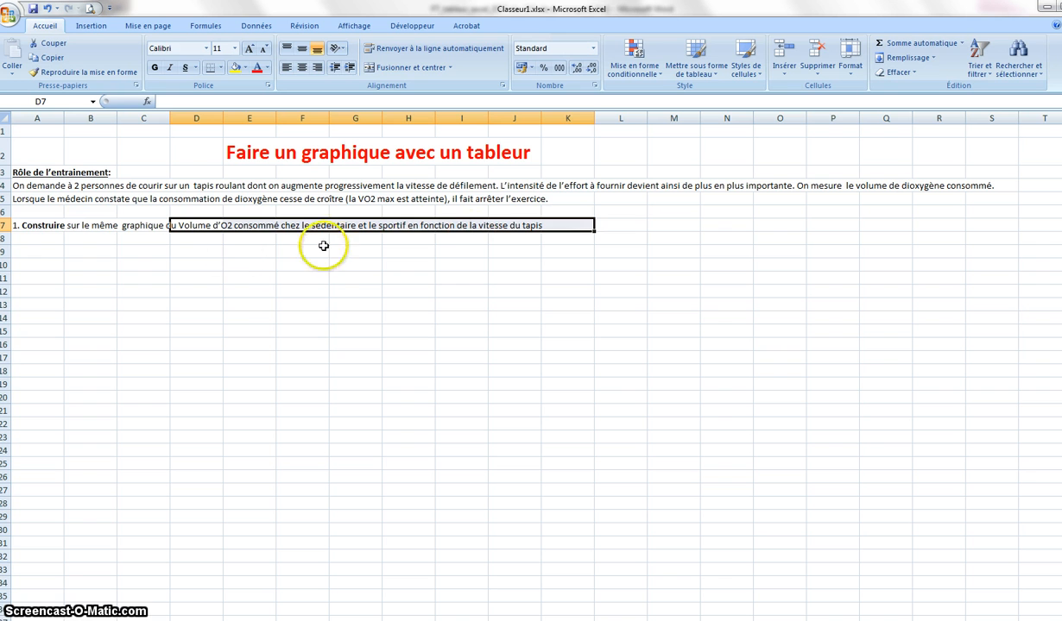
{"action": "left_click", "coordinate": [297, 240]}
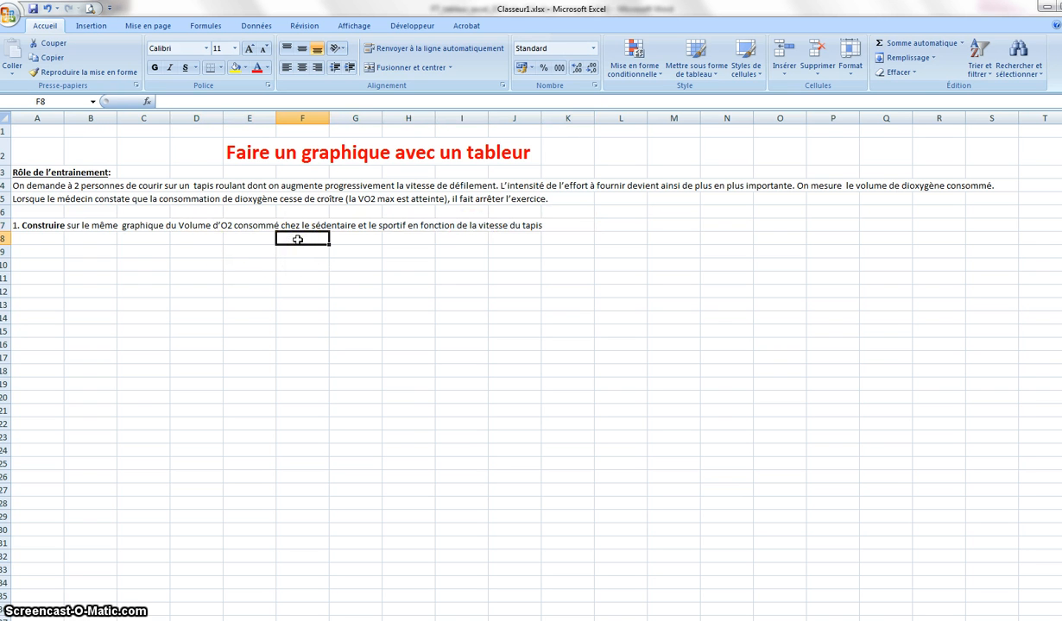
{"action": "type", "text": "y"}
{"action": "left_click", "coordinate": [526, 238]}
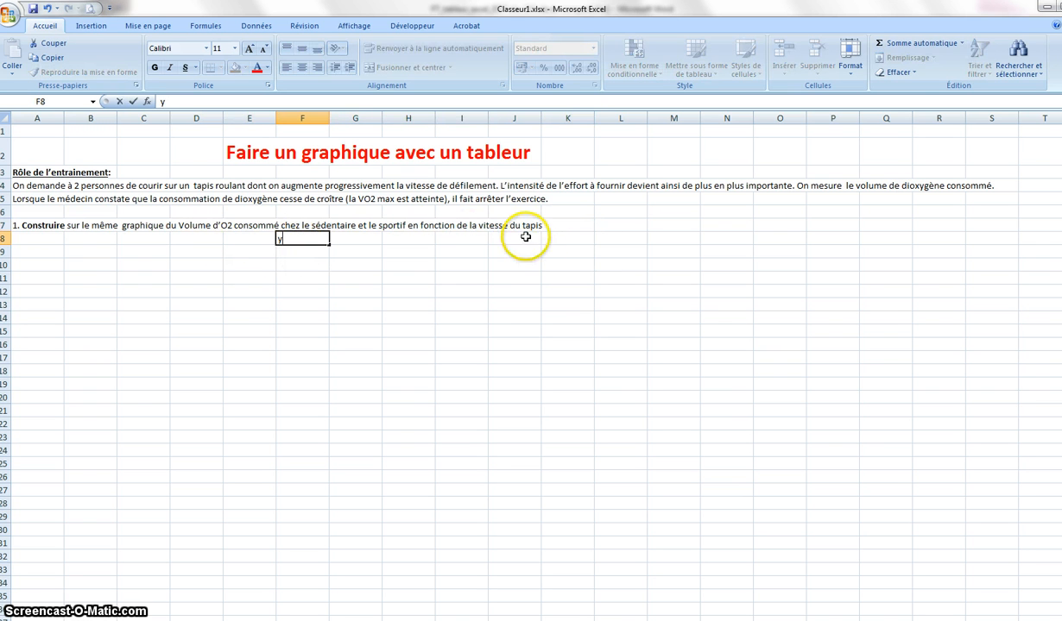
{"action": "type", "text": "x"}
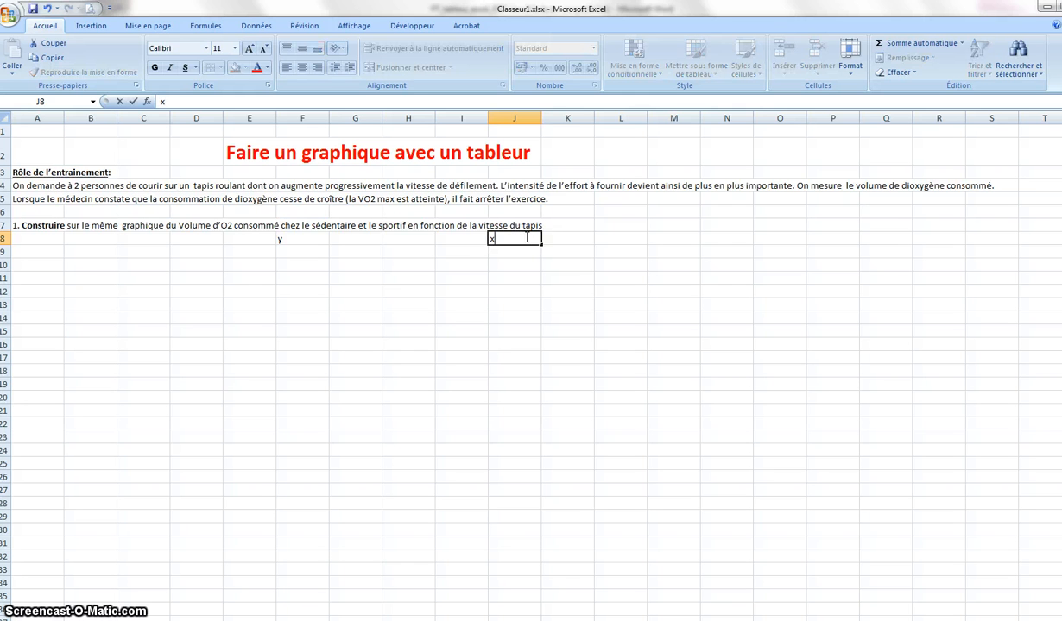
{"action": "left_click", "coordinate": [488, 240]}
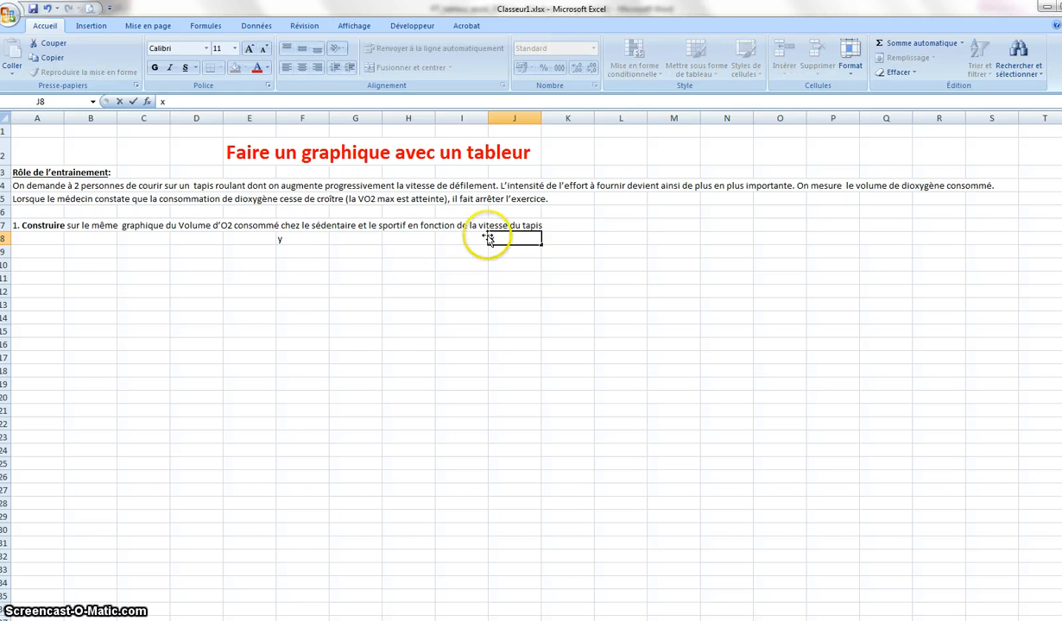
{"action": "left_click", "coordinate": [415, 225]}
{"action": "left_click_drag", "start_coordinate": [442, 225], "coordinate": [466, 226]}
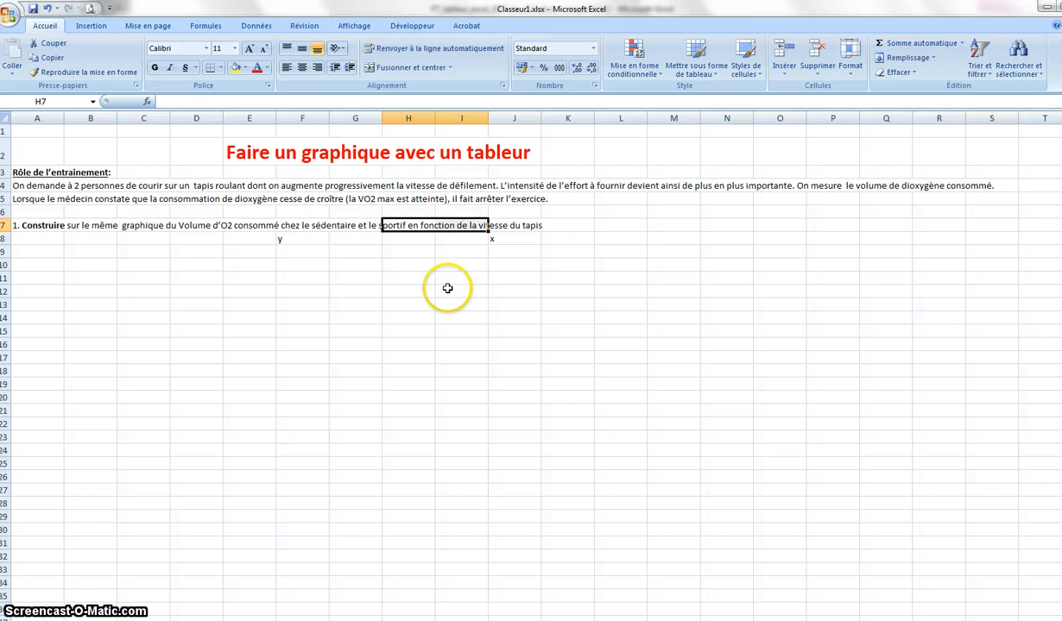
{"action": "left_click", "coordinate": [447, 288]}
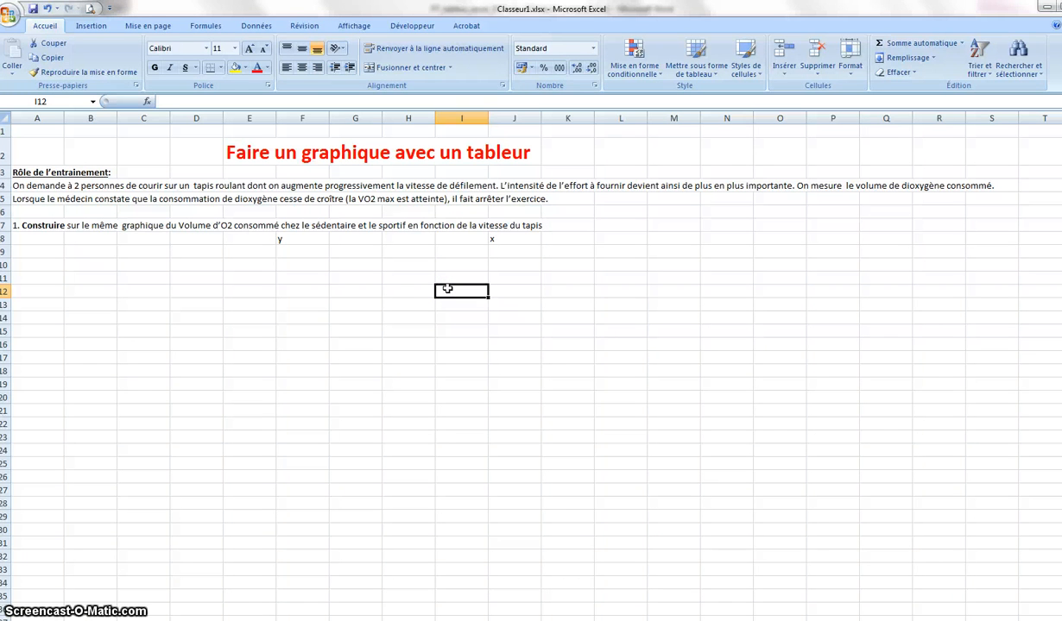
{"action": "left_click", "coordinate": [447, 293]}
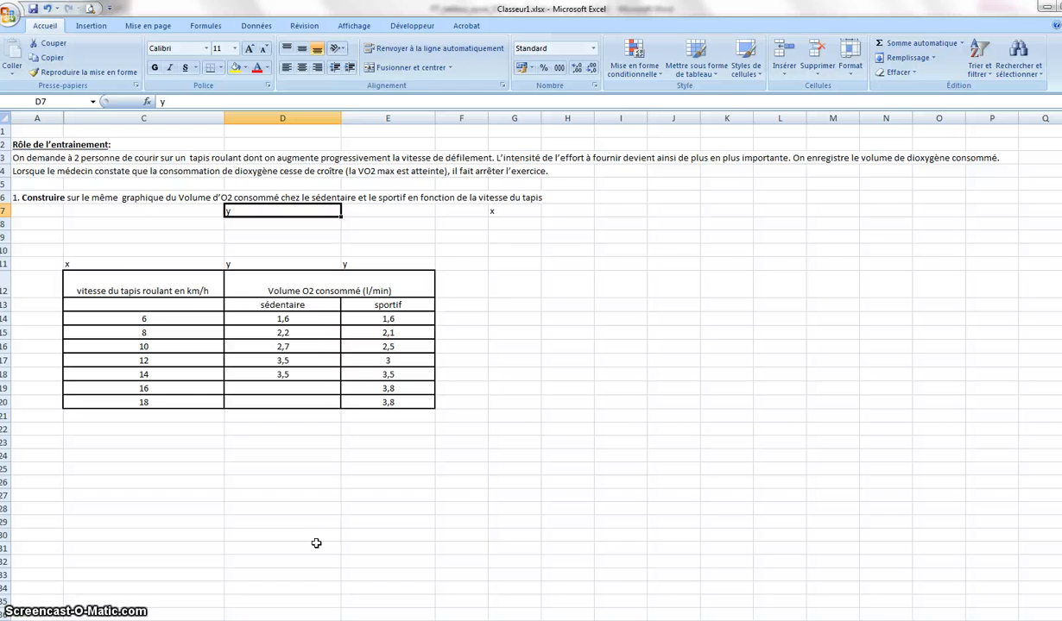
{"action": "left_click", "coordinate": [144, 260]}
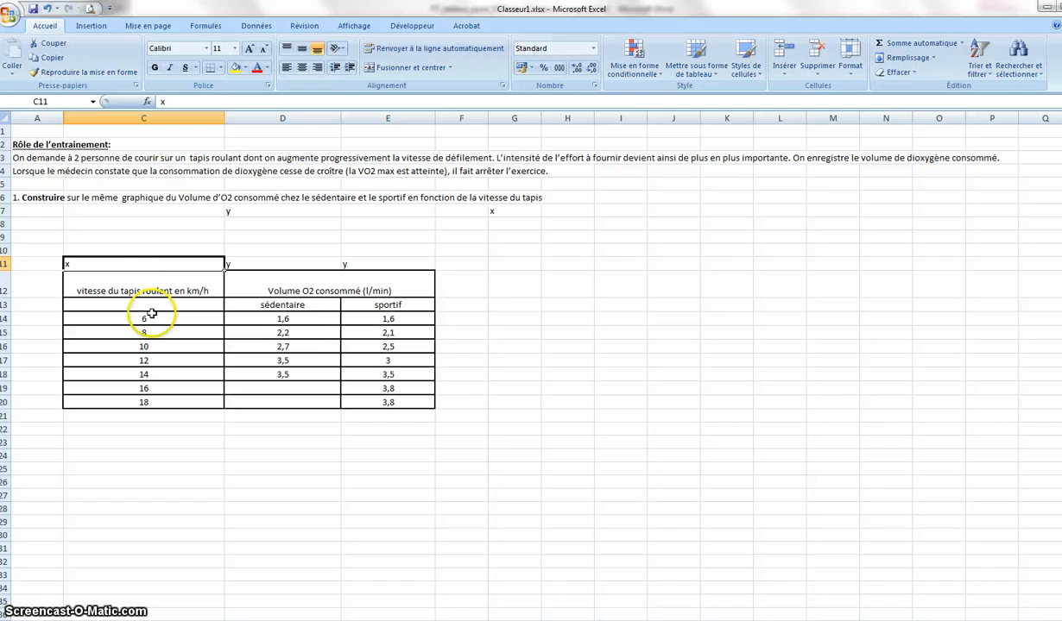
{"action": "left_click_drag", "start_coordinate": [108, 317], "coordinate": [142, 402]}
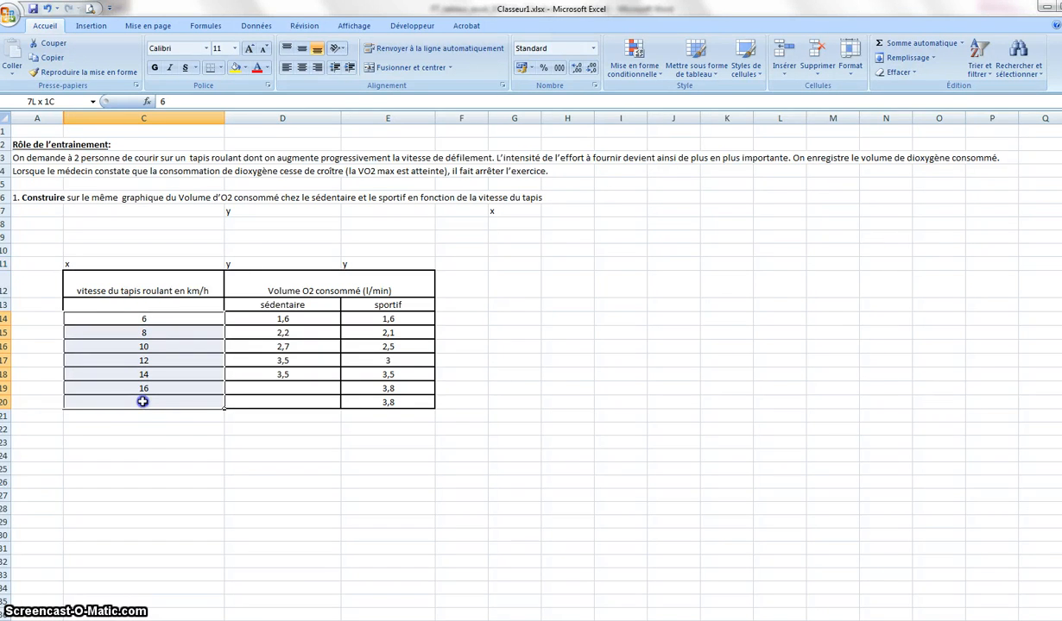
{"action": "left_click", "coordinate": [179, 451]}
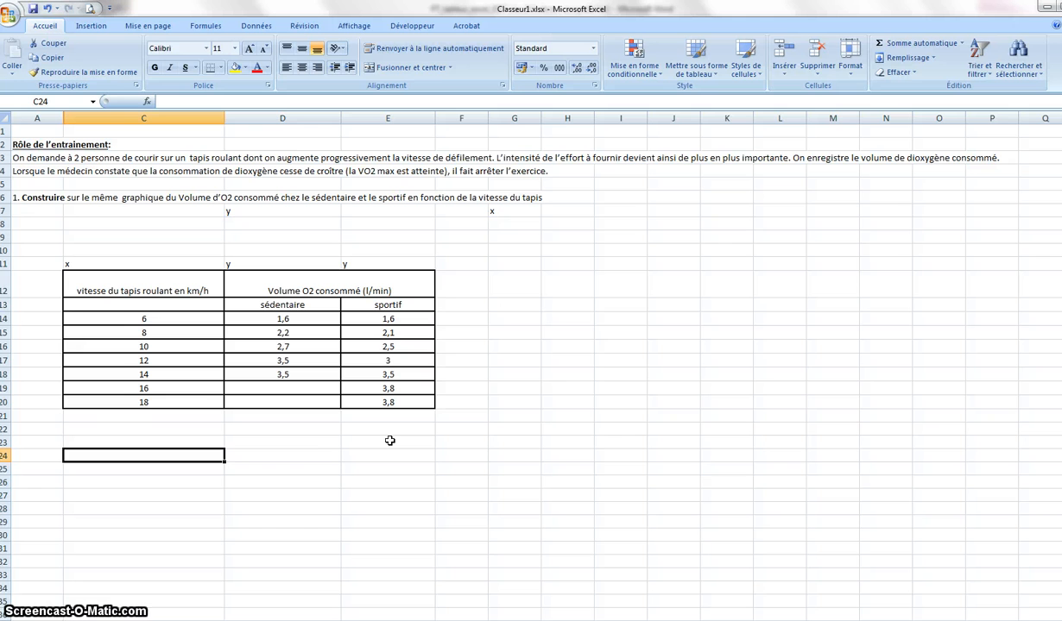
Insert a scatter chart with straight lines and markers from data range C14:E20 and place it beside the table
{"action": "left_click", "coordinate": [118, 319]}
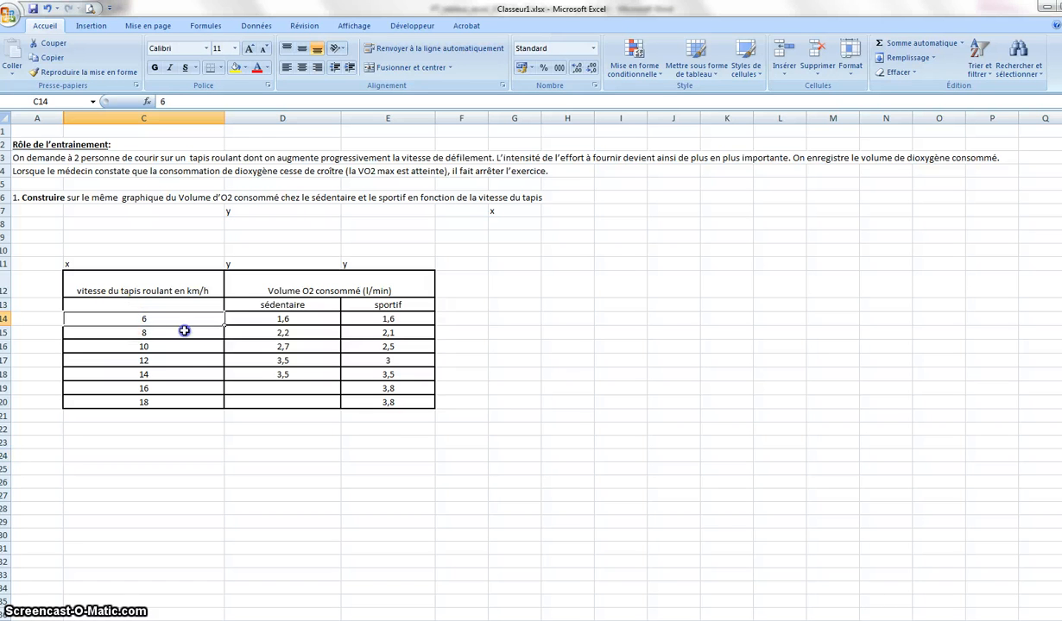
{"action": "left_click_drag", "start_coordinate": [184, 330], "coordinate": [351, 405]}
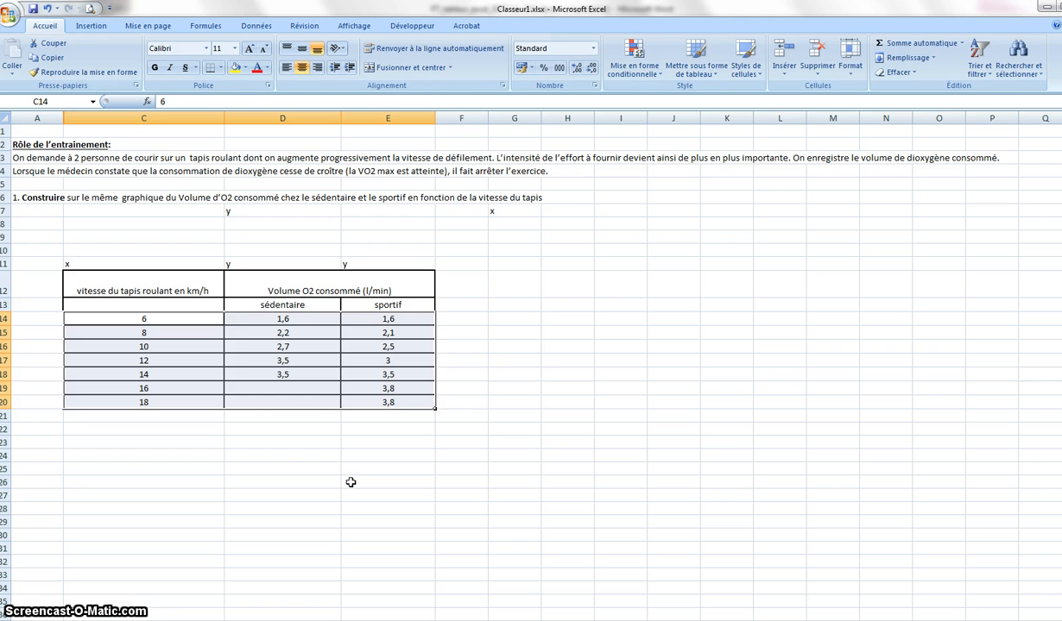
{"action": "left_click", "coordinate": [92, 27]}
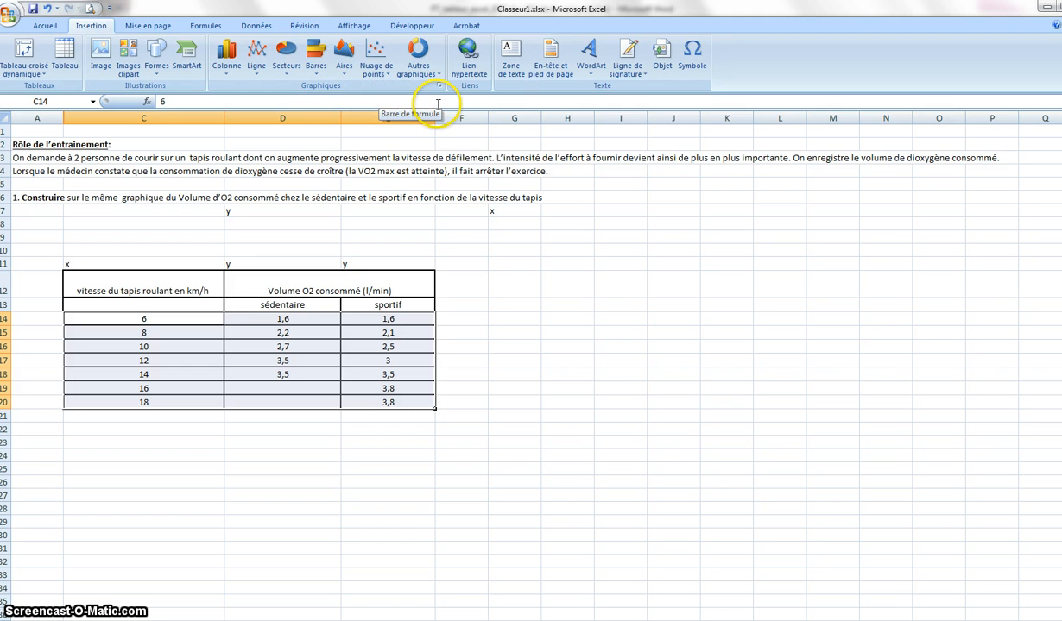
{"action": "left_click", "coordinate": [380, 72]}
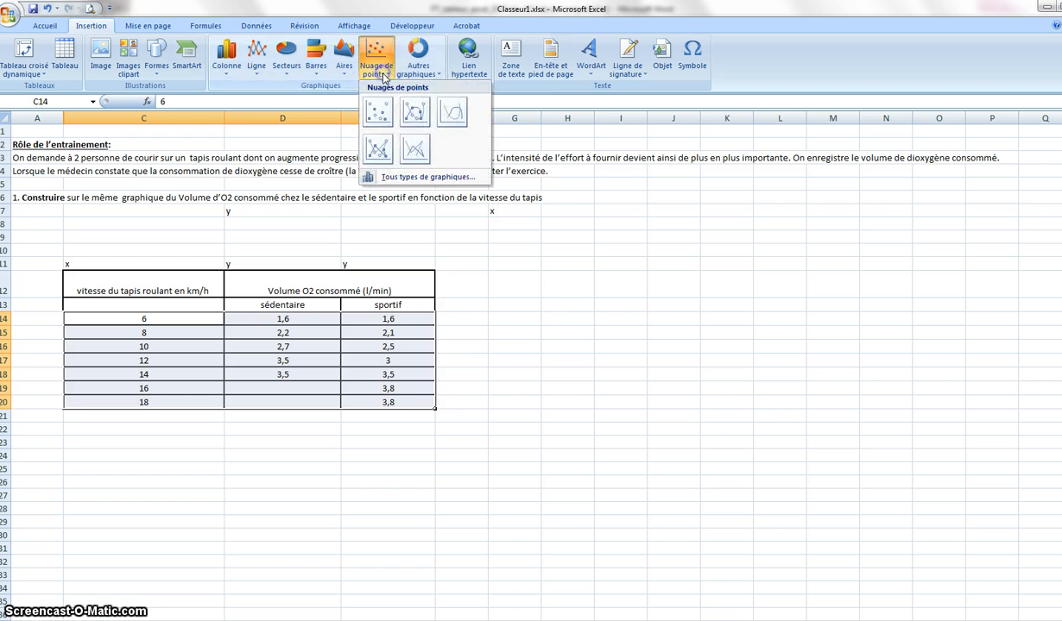
{"action": "left_click", "coordinate": [380, 149]}
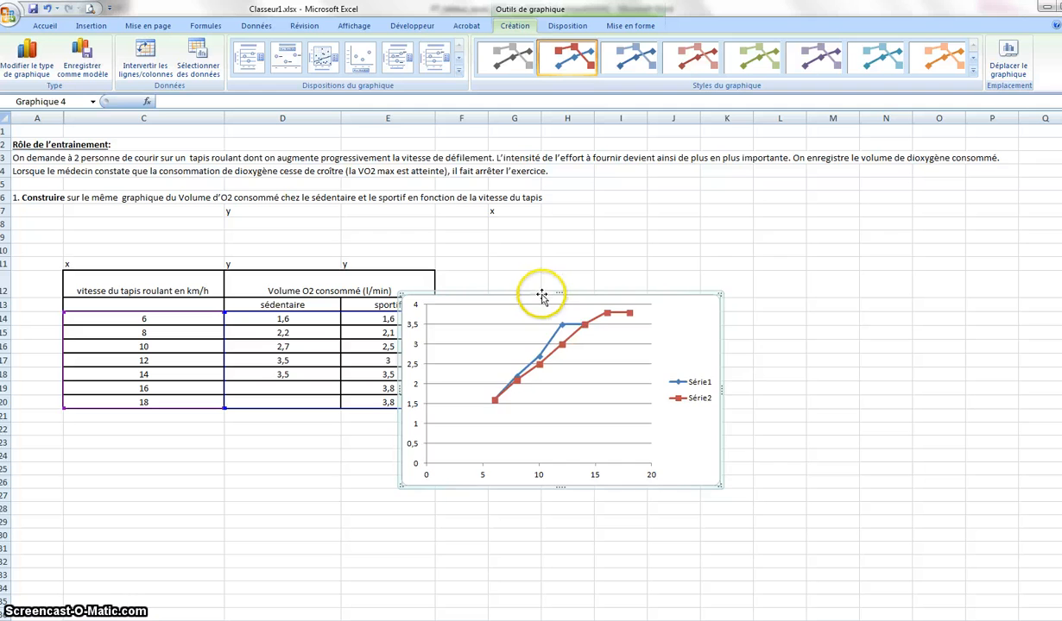
{"action": "left_click_drag", "start_coordinate": [541, 297], "coordinate": [639, 235]}
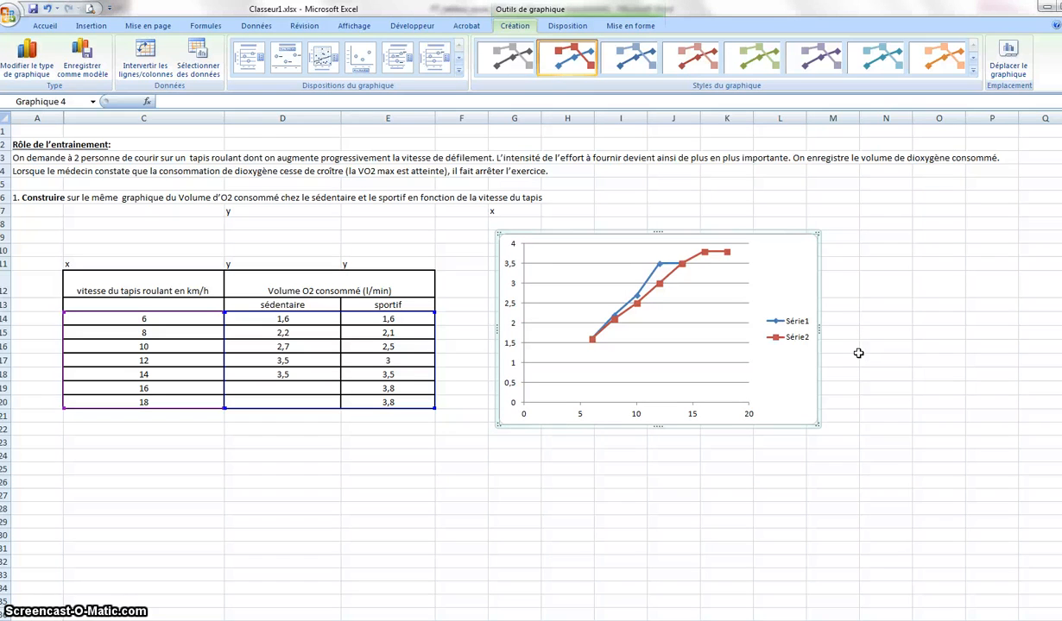
Rename the chart's first data series as sédentaire in the data source settings
{"action": "left_click", "coordinate": [800, 325]}
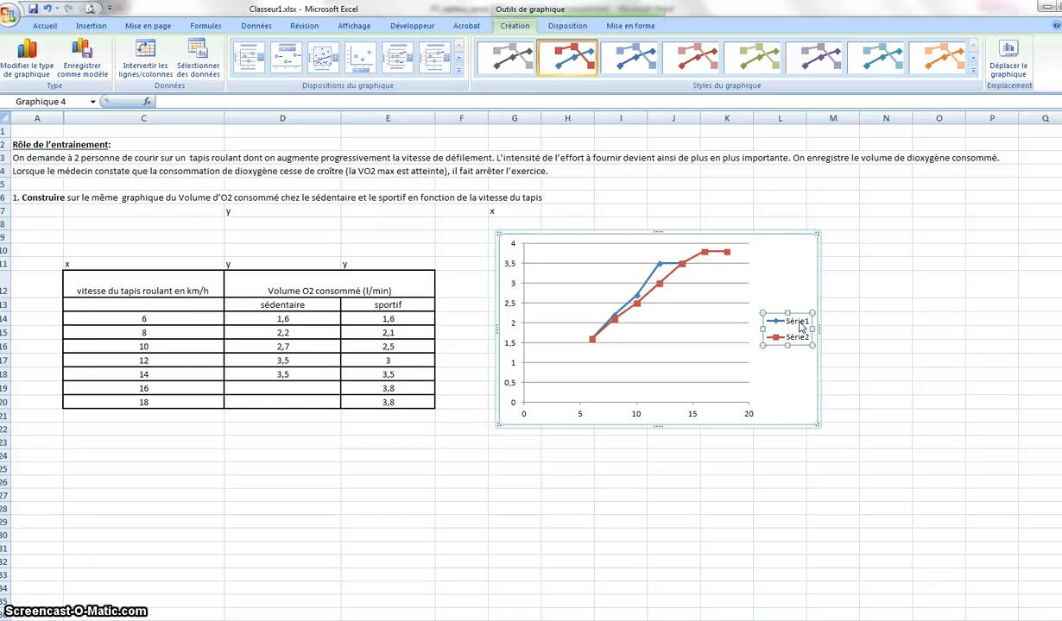
{"action": "right_click", "coordinate": [801, 325]}
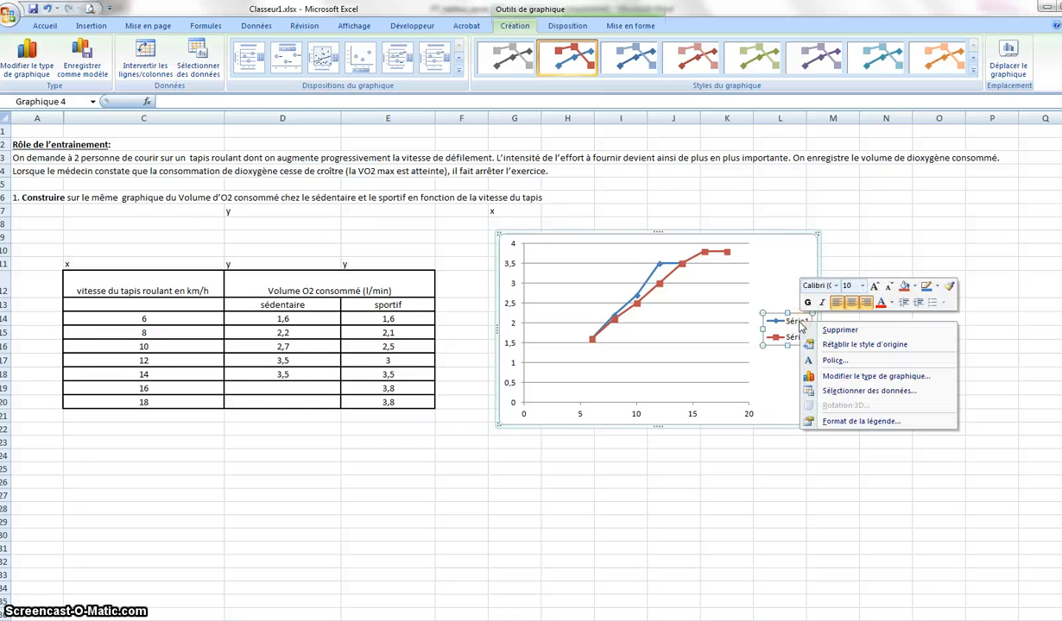
{"action": "left_click", "coordinate": [833, 392]}
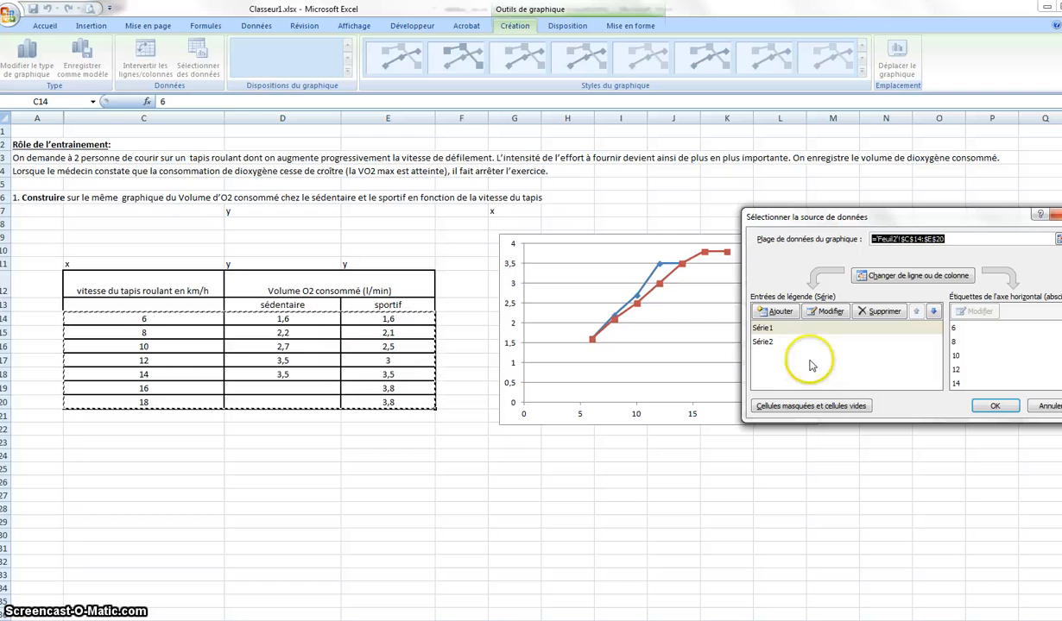
{"action": "left_click", "coordinate": [767, 331]}
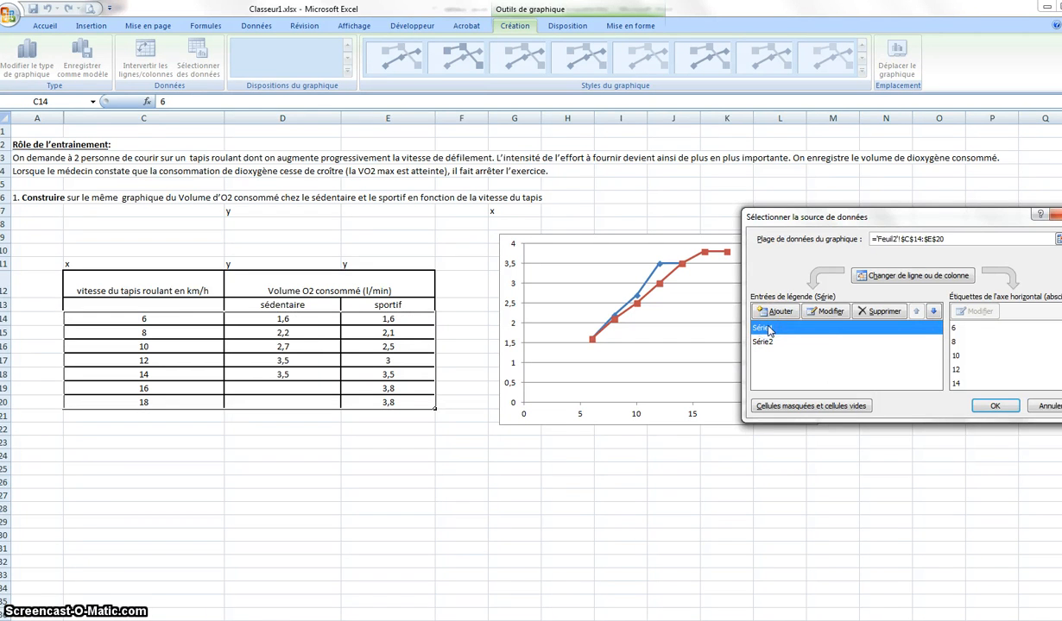
{"action": "left_click", "coordinate": [825, 310]}
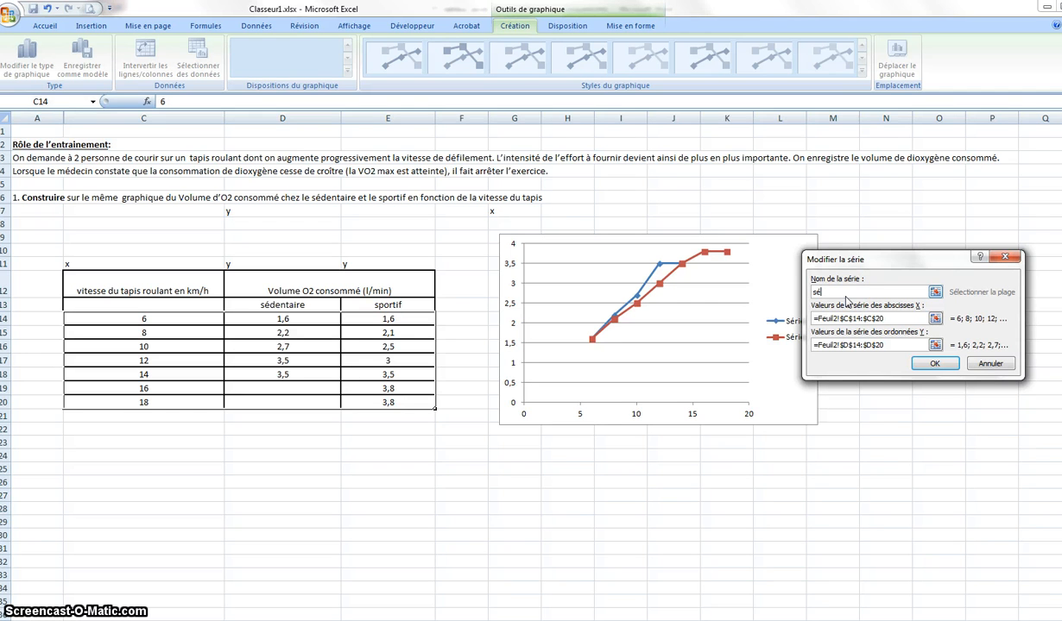
{"action": "type", "text": "sédentaire"}
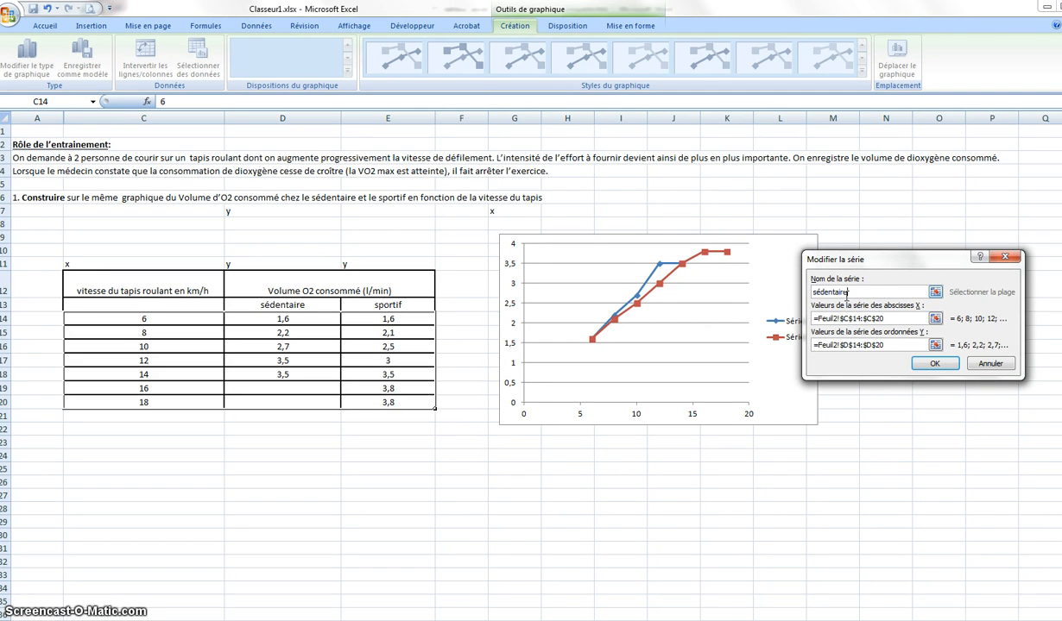
{"action": "left_click", "coordinate": [932, 364]}
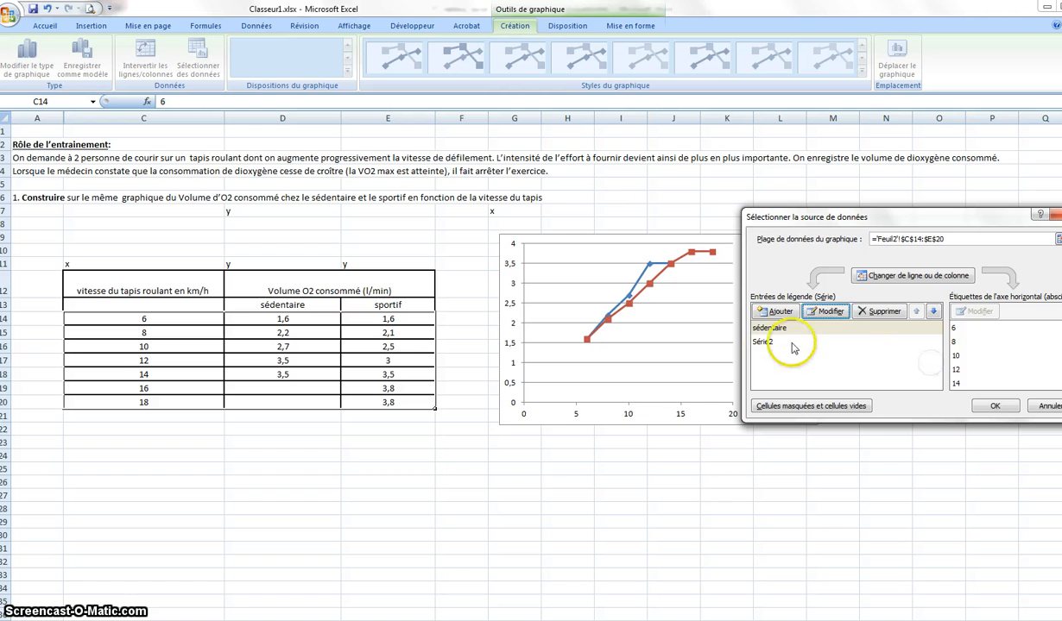
Rename the chart's second data series as sportif and apply the data source changes
{"action": "left_click", "coordinate": [781, 339]}
{"action": "left_click", "coordinate": [825, 309]}
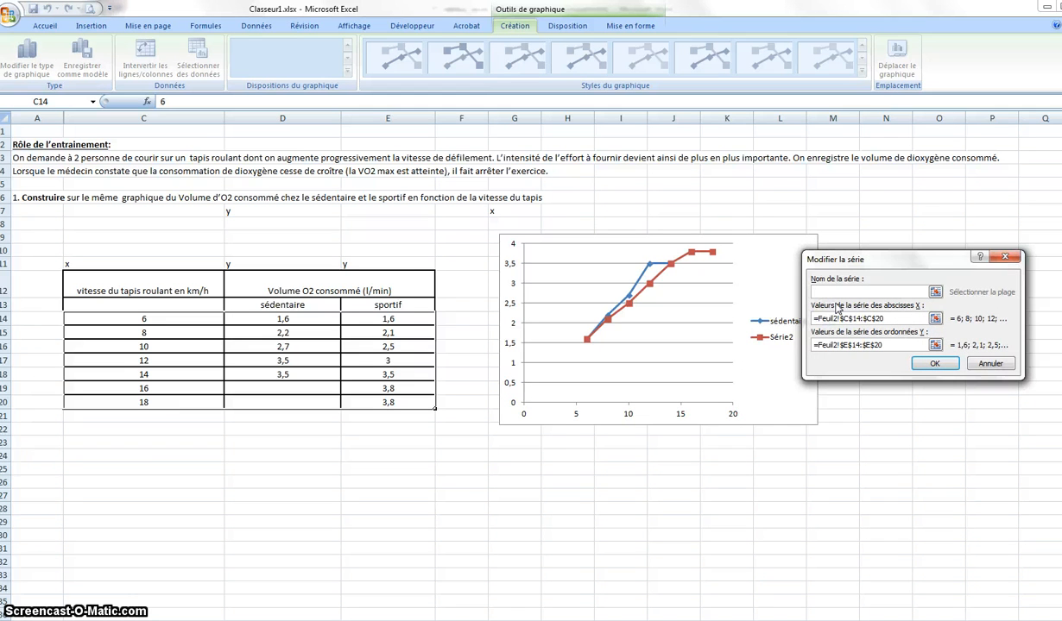
{"action": "type", "text": "sportif"}
{"action": "left_click", "coordinate": [934, 364]}
{"action": "left_click", "coordinate": [994, 406]}
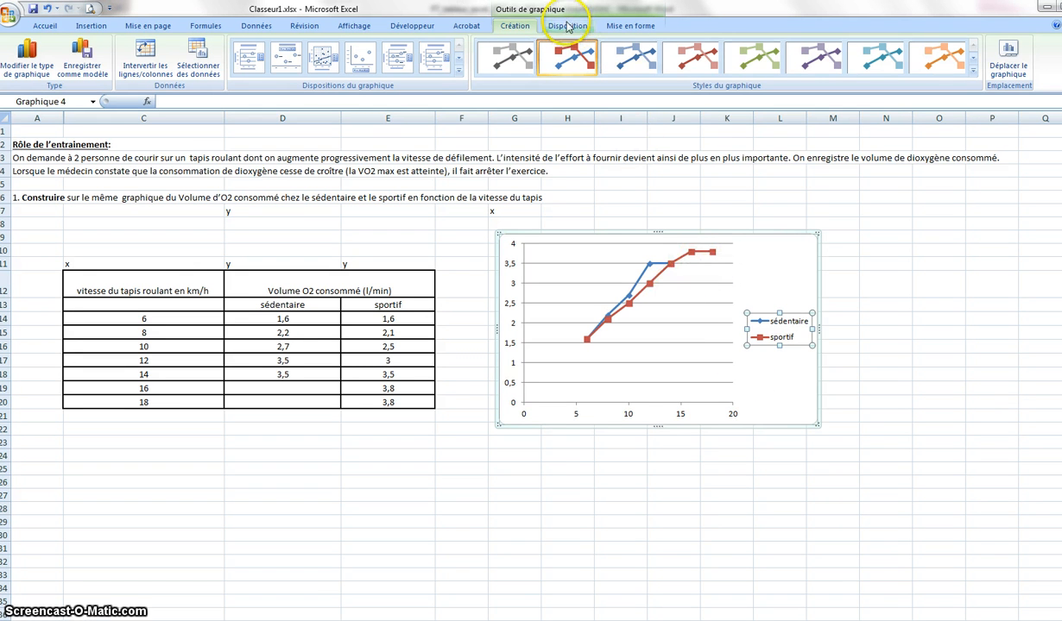
Add a chart title positioned above the plot
{"action": "left_click", "coordinate": [660, 206]}
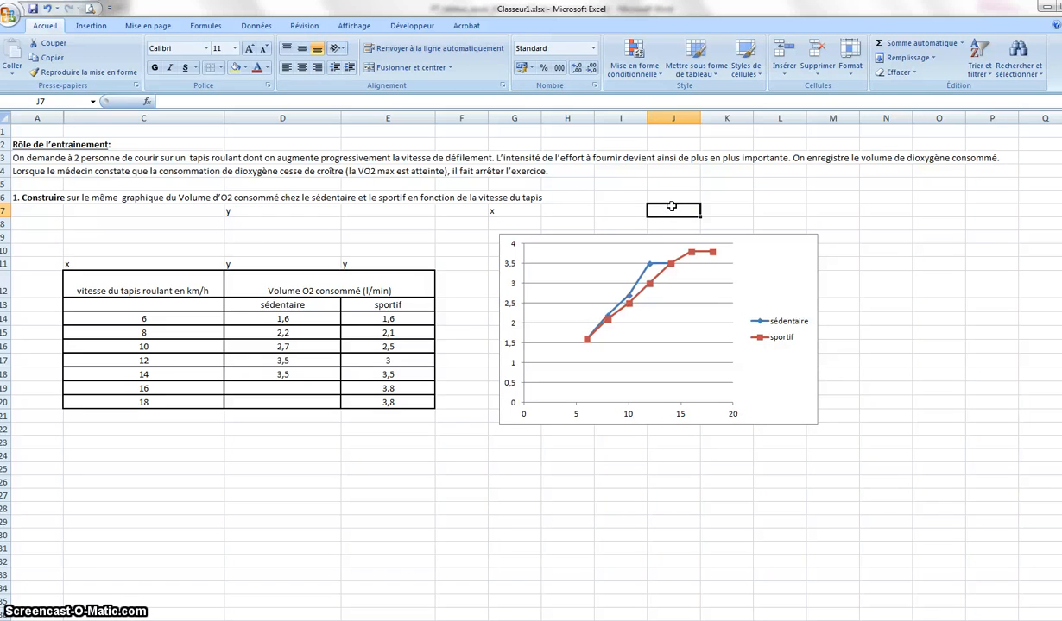
{"action": "left_click", "coordinate": [757, 276]}
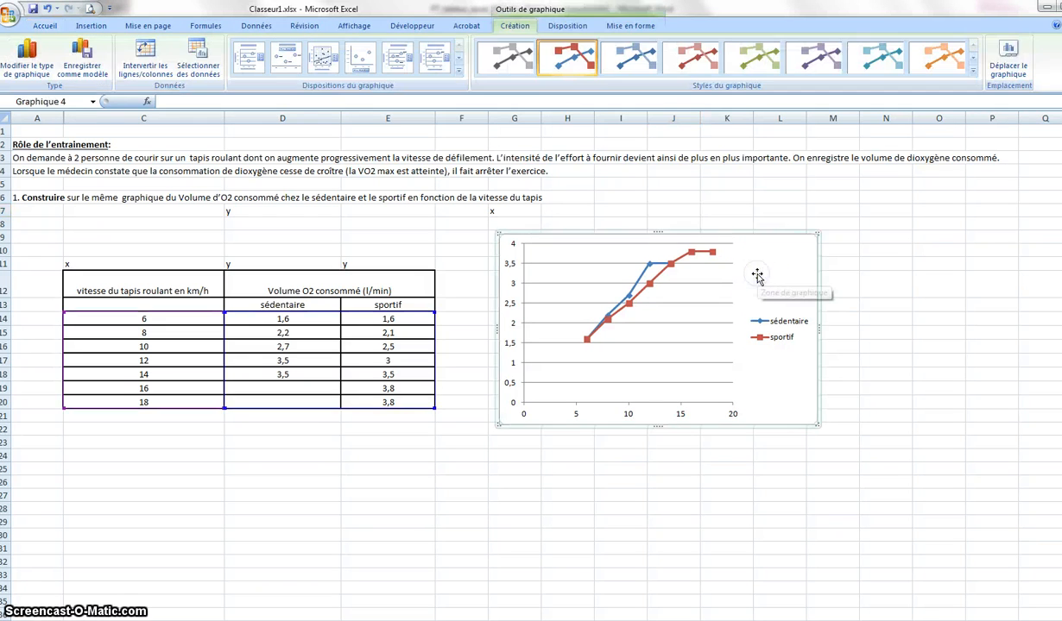
{"action": "left_click", "coordinate": [575, 24]}
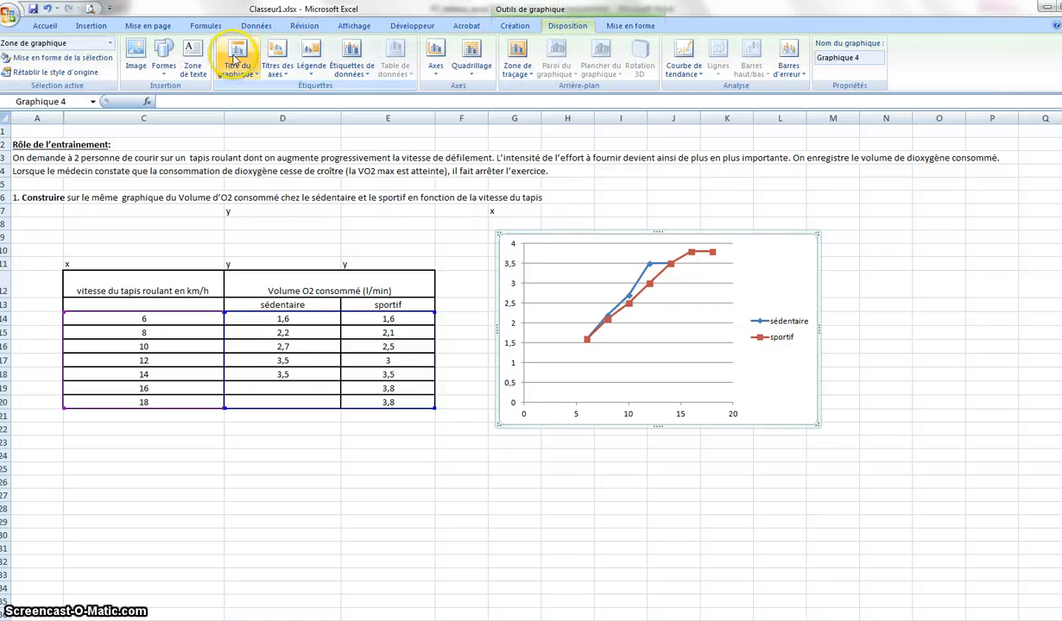
{"action": "left_click", "coordinate": [236, 60]}
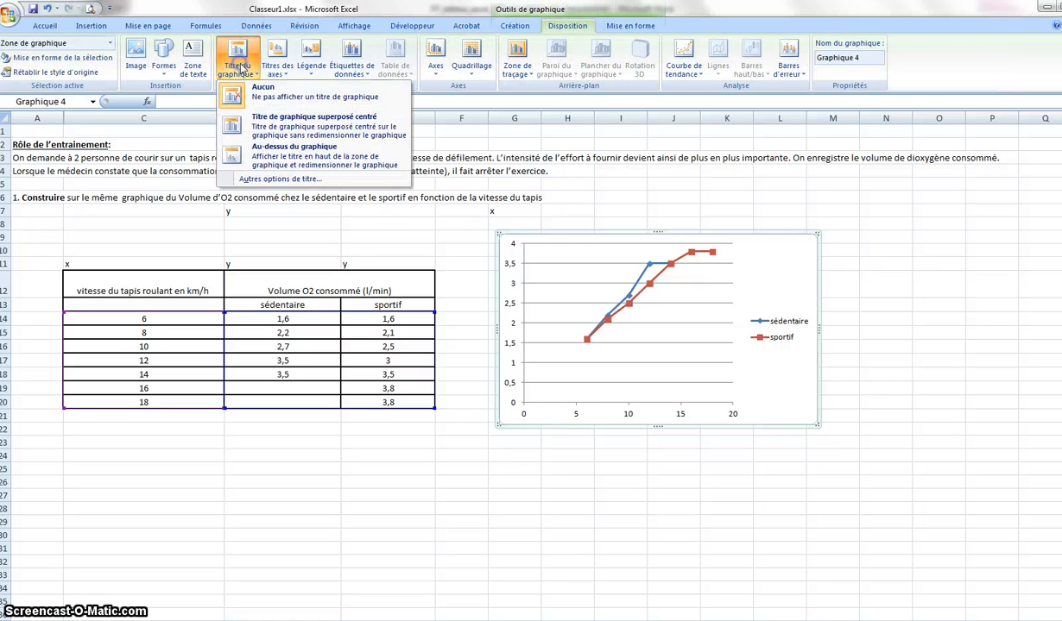
{"action": "left_click", "coordinate": [266, 152]}
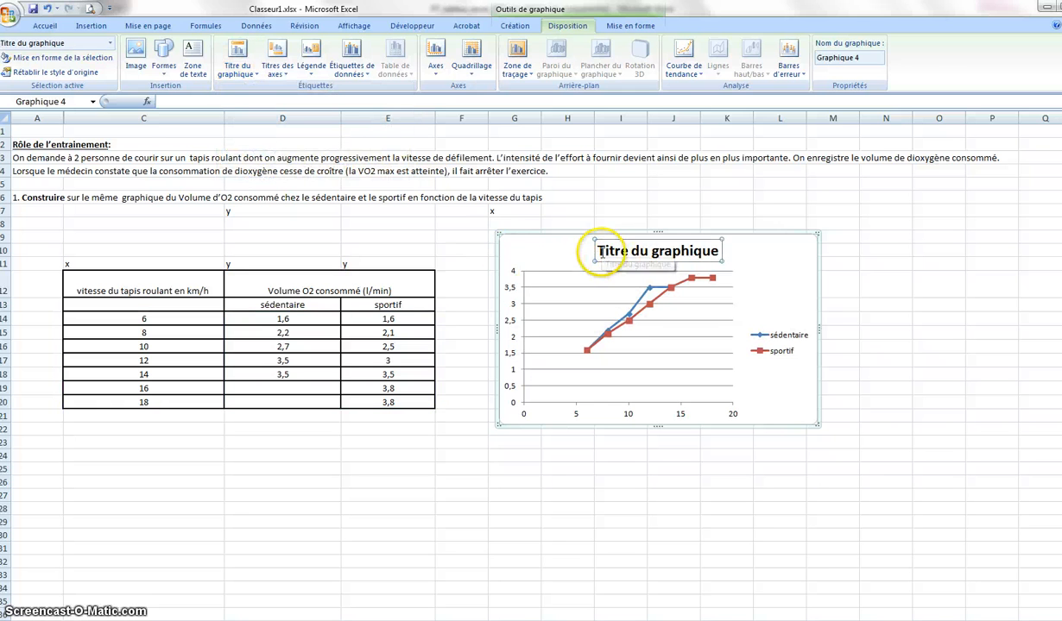
Enter "volume d'O2 consommé en fonction dela vitesse du tapis" ahead of the placeholder text in the chart title
{"action": "left_click", "coordinate": [600, 251]}
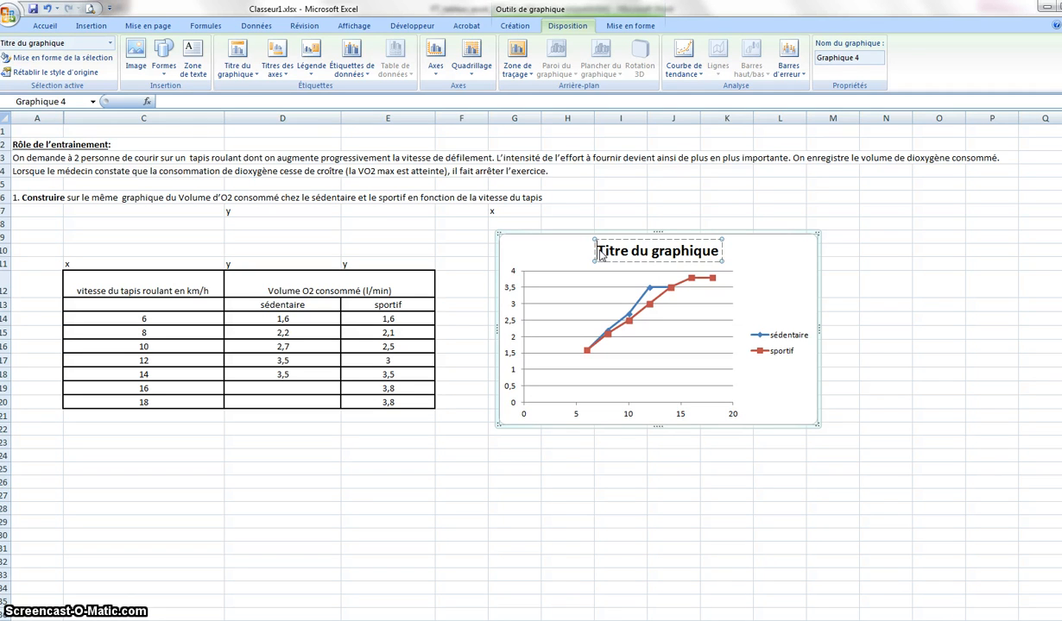
{"action": "type", "text": "v"}
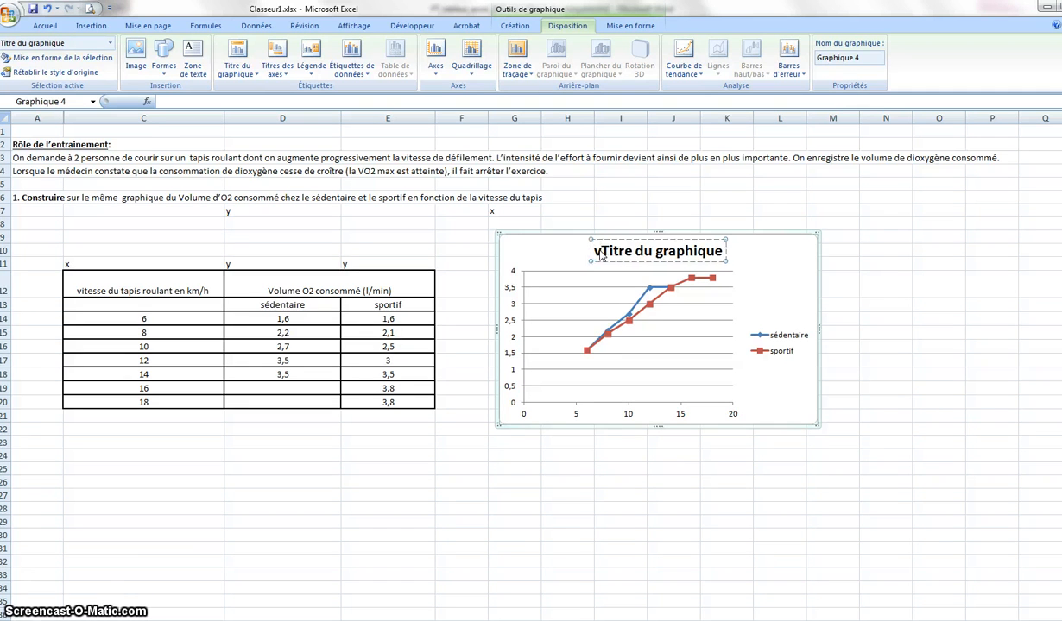
{"action": "type", "text": "oulule"}
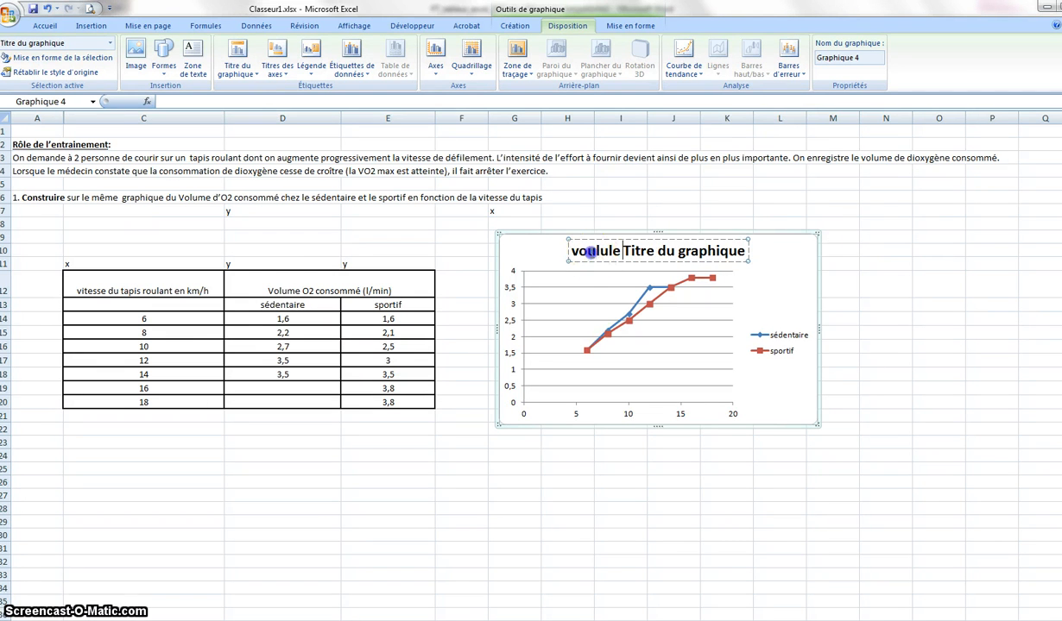
{"action": "left_click", "coordinate": [589, 251]}
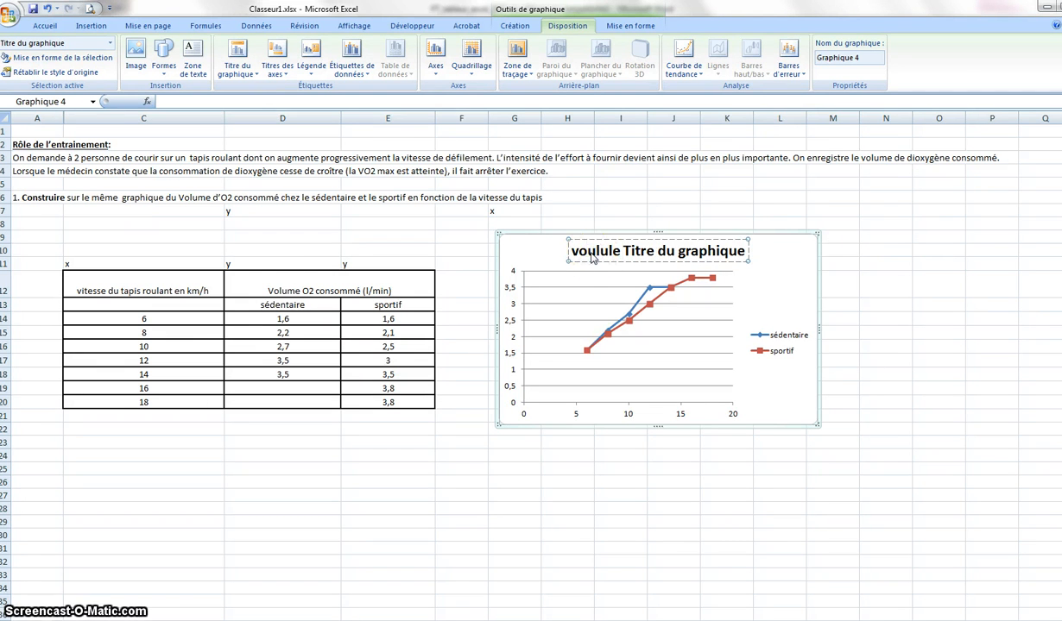
{"action": "type", "text": "lume"}
{"action": "key", "text": "Delete"}
{"action": "key", "text": "Delete"}
{"action": "key", "text": "Delete"}
{"action": "key", "text": "Delete"}
{"action": "key", "text": "Delete"}
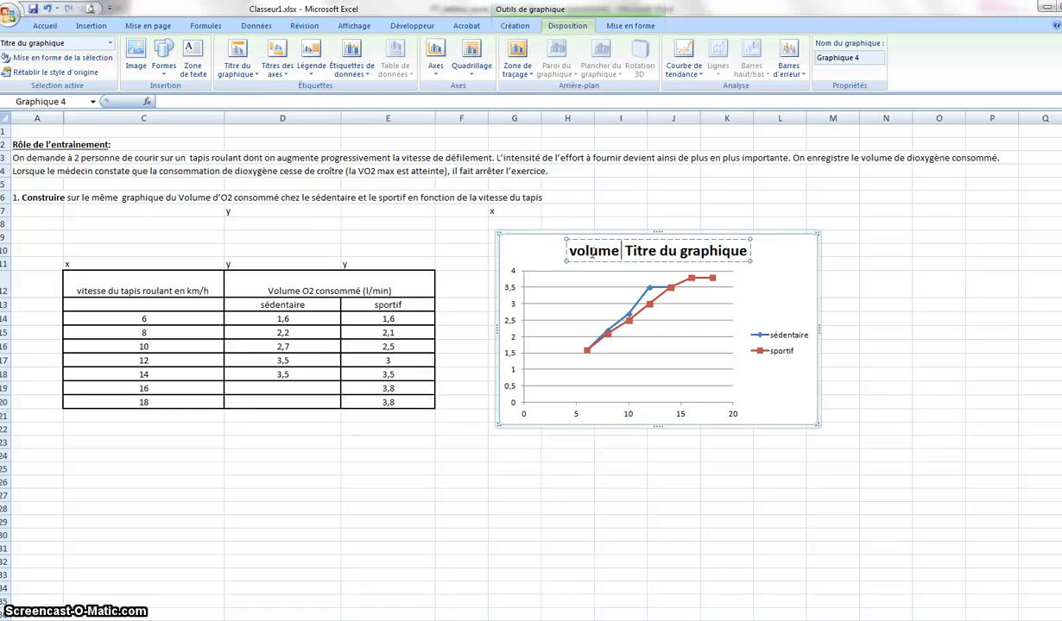
{"action": "type", "text": "d'O2"}
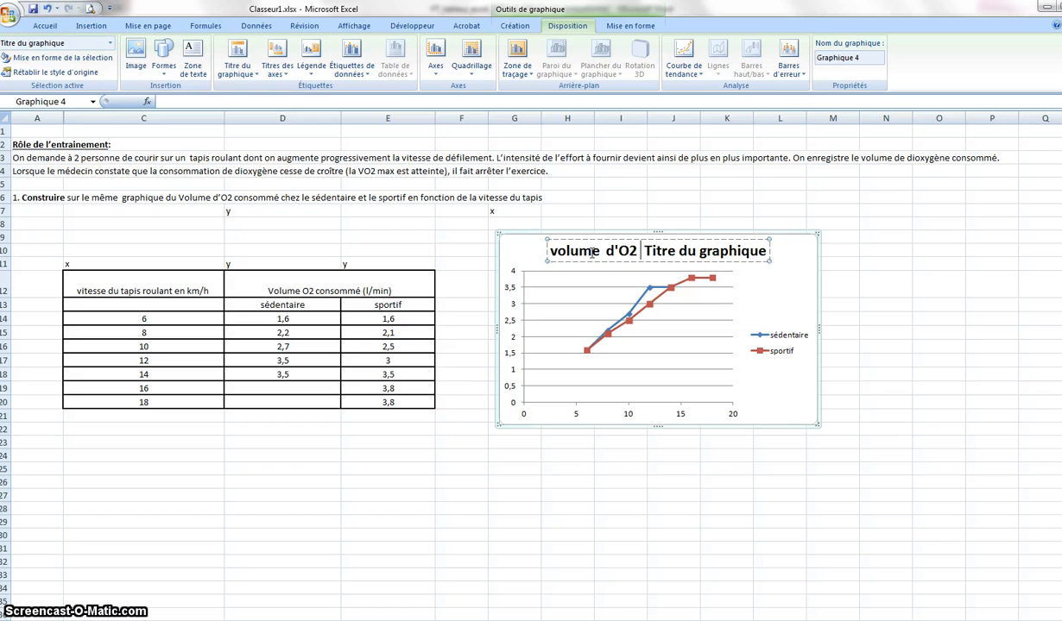
{"action": "type", "text": " consommé"}
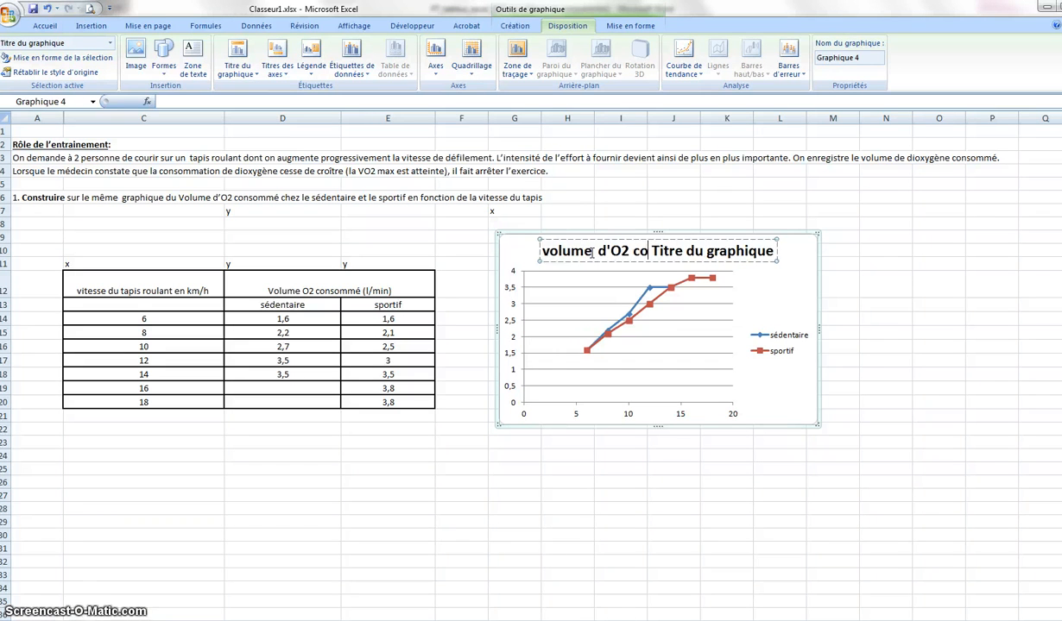
{"action": "type", "text": " en fonctio"}
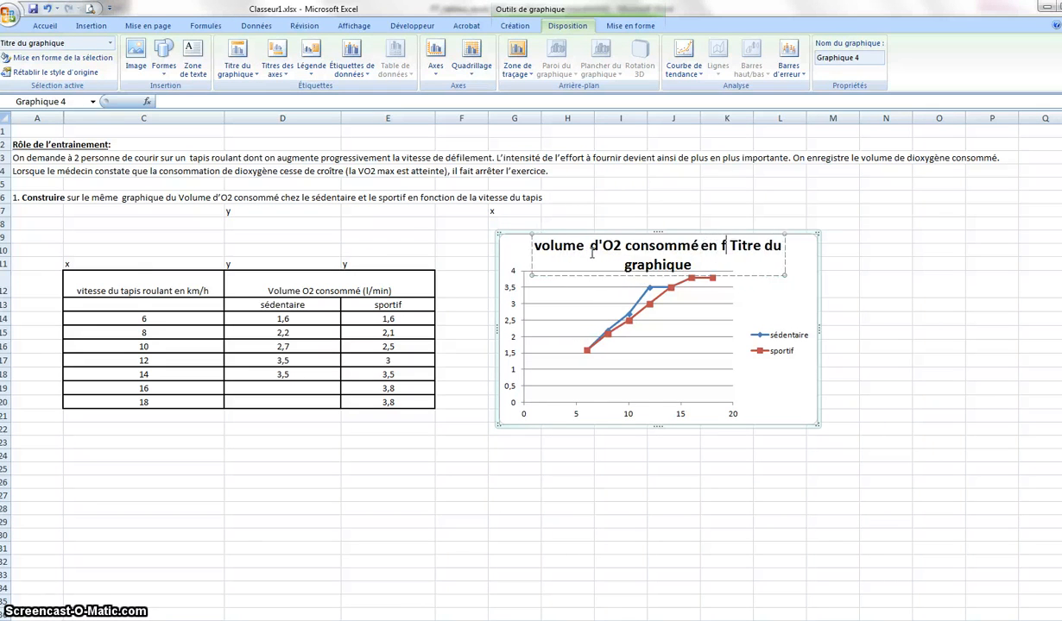
{"action": "type", "text": "n dela vite"}
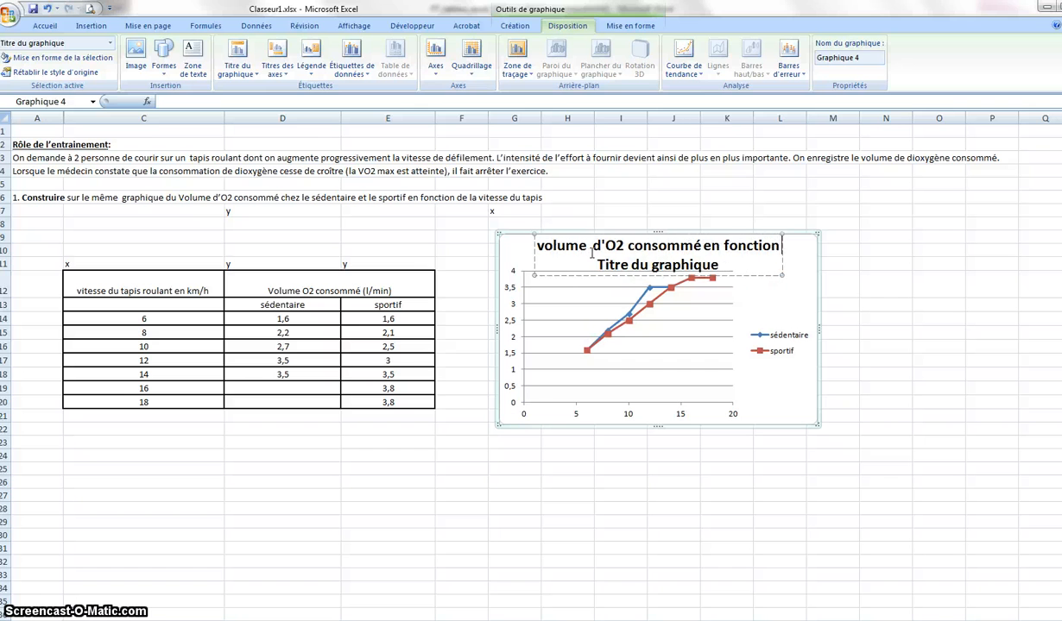
{"action": "type", "text": "sse "}
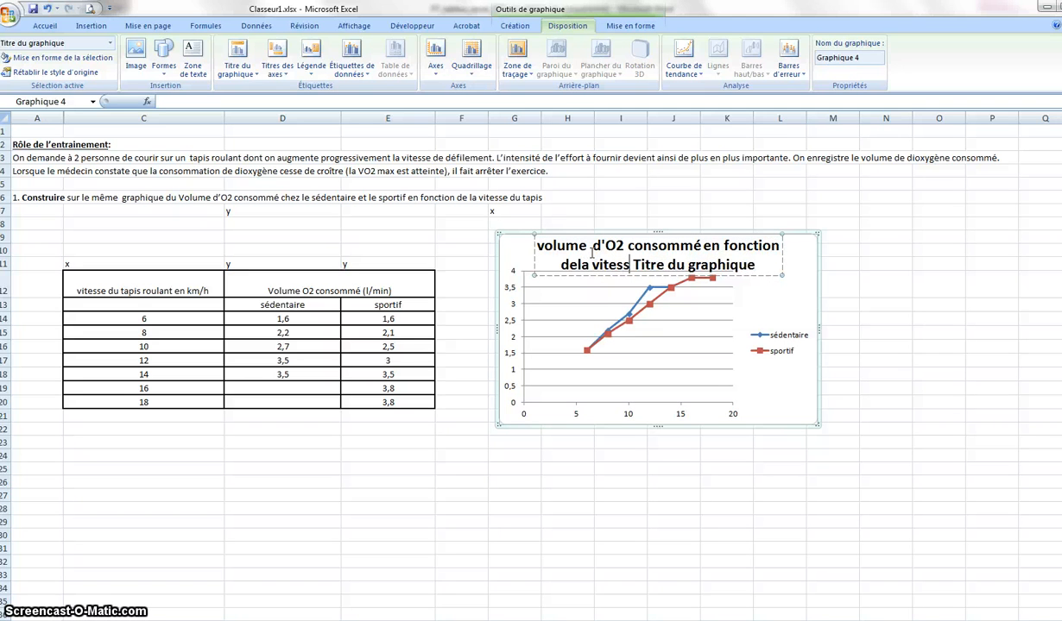
{"action": "type", "text": "d"}
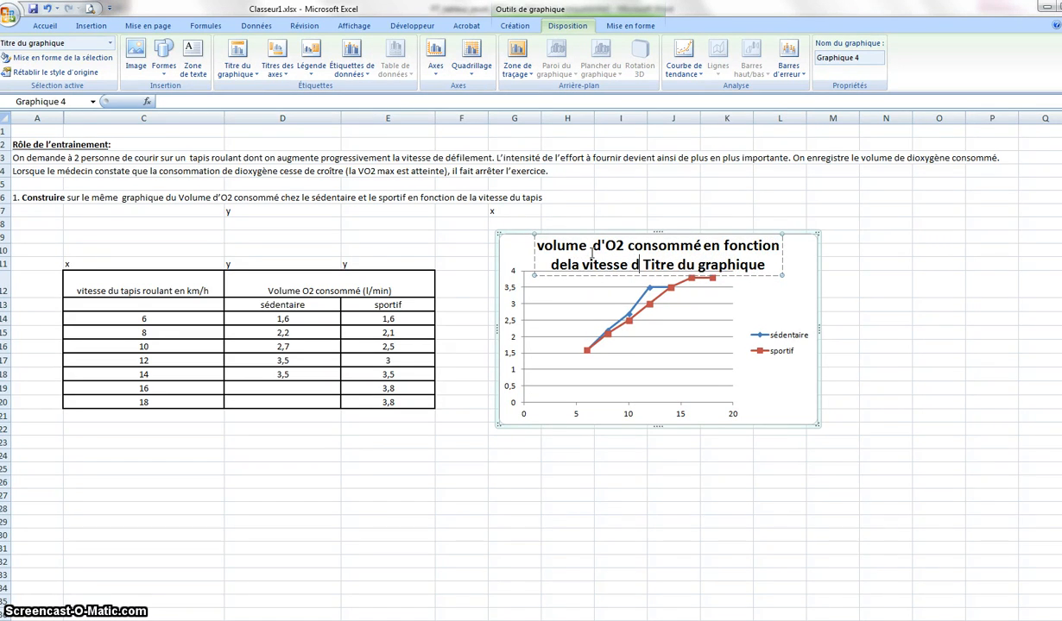
{"action": "type", "text": "u tapis"}
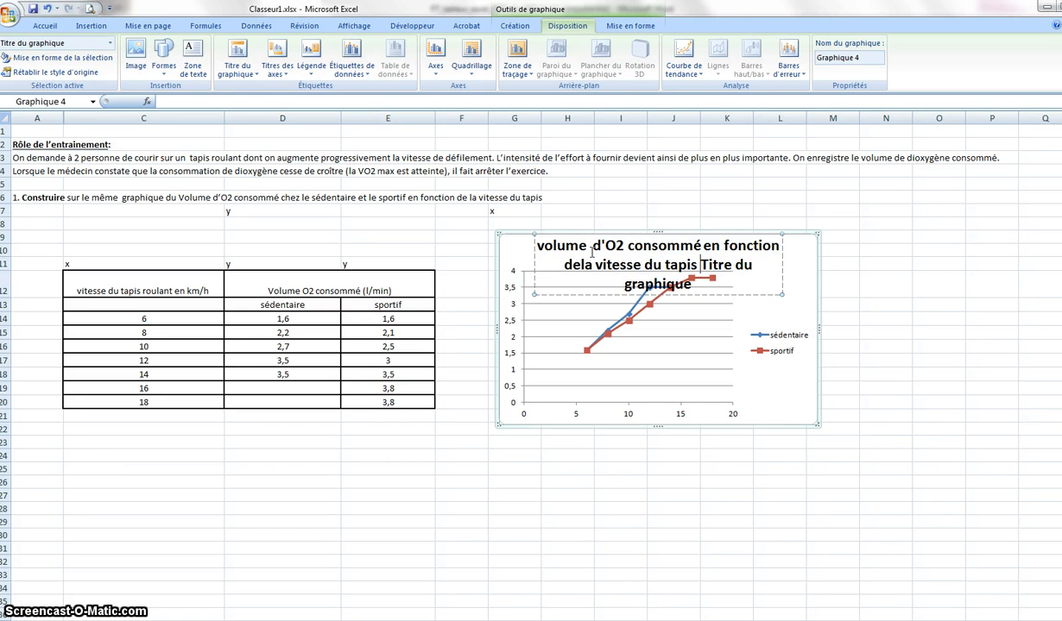
Remove the placeholder "Titre du graphique" from the chart title and correct "dela" to "de la"
{"action": "key", "text": "Delete"}
{"action": "key", "text": "Delete"}
{"action": "key", "text": "Delete"}
{"action": "key", "text": "Delete"}
{"action": "key", "text": "Delete"}
{"action": "key", "text": "Delete"}
{"action": "key", "text": "Delete"}
{"action": "key", "text": "Delete"}
{"action": "key", "text": "Delete"}
{"action": "key", "text": "Delete"}
{"action": "key", "text": "Delete"}
{"action": "key", "text": "Delete"}
{"action": "key", "text": "Delete"}
{"action": "key", "text": "Delete"}
{"action": "key", "text": "Delete"}
{"action": "key", "text": "Delete"}
{"action": "key", "text": "Delete"}
{"action": "key", "text": "Delete"}
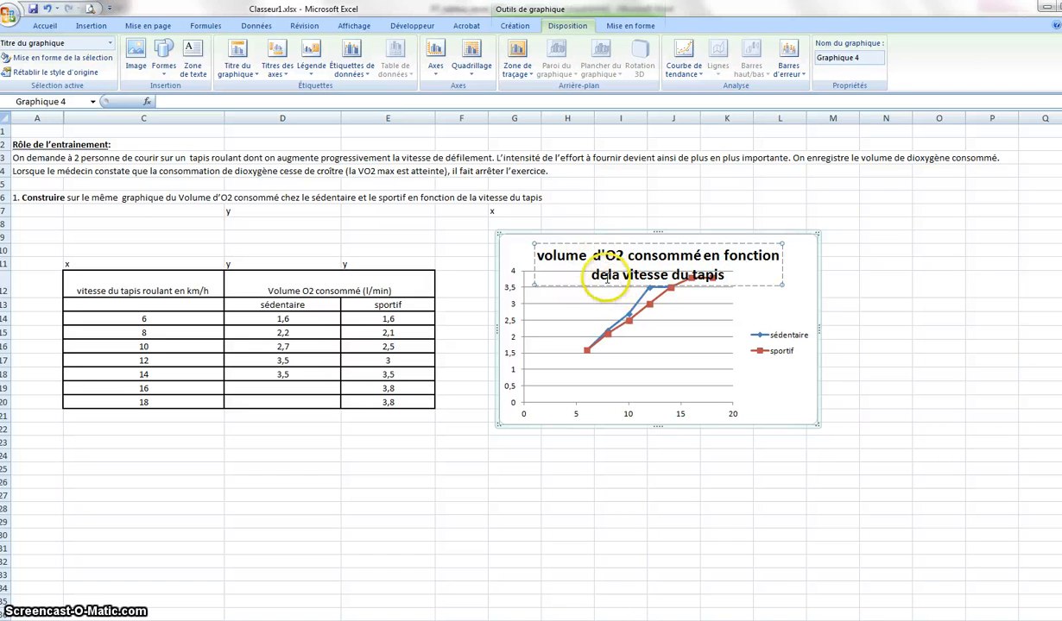
{"action": "left_click", "coordinate": [607, 275]}
{"action": "left_click", "coordinate": [607, 247]}
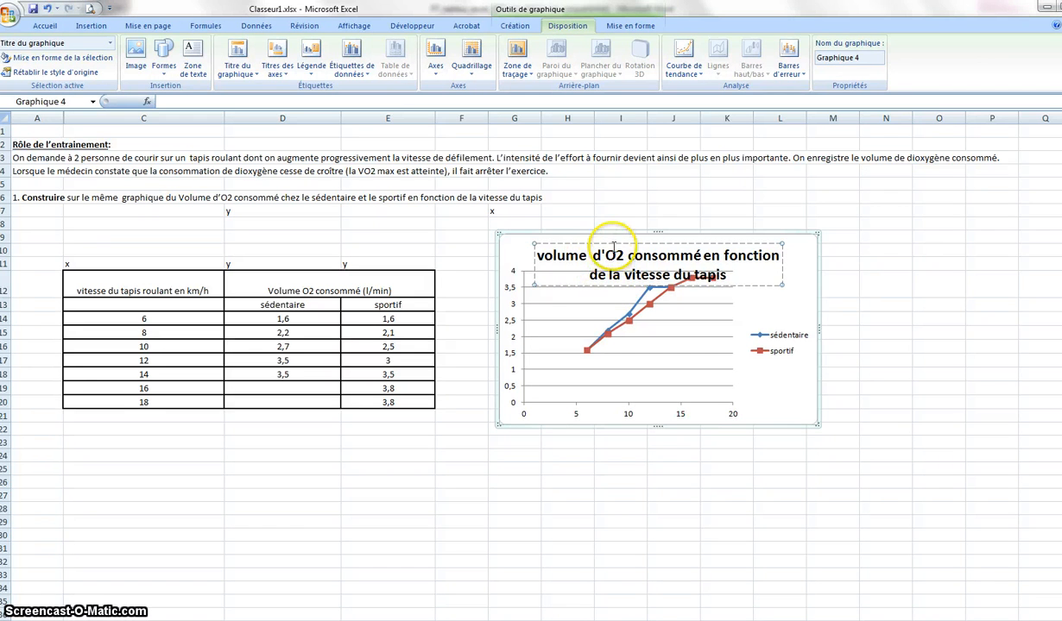
{"action": "left_click_drag", "start_coordinate": [614, 230], "coordinate": [614, 230]}
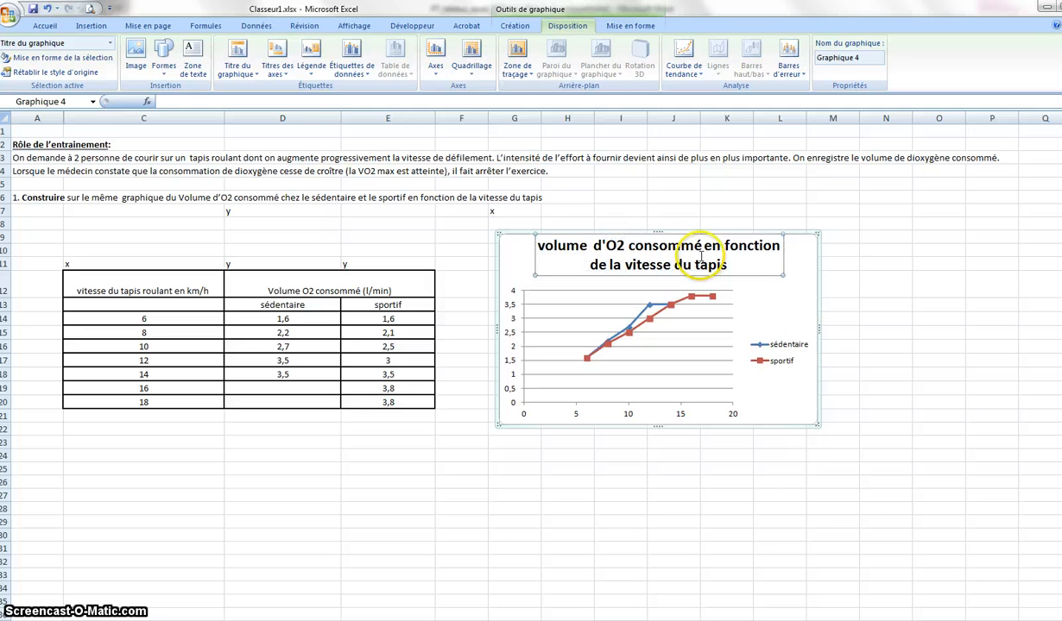
Underline the whole chart title text and deselect the chart
{"action": "left_click_drag", "start_coordinate": [733, 265], "coordinate": [537, 245]}
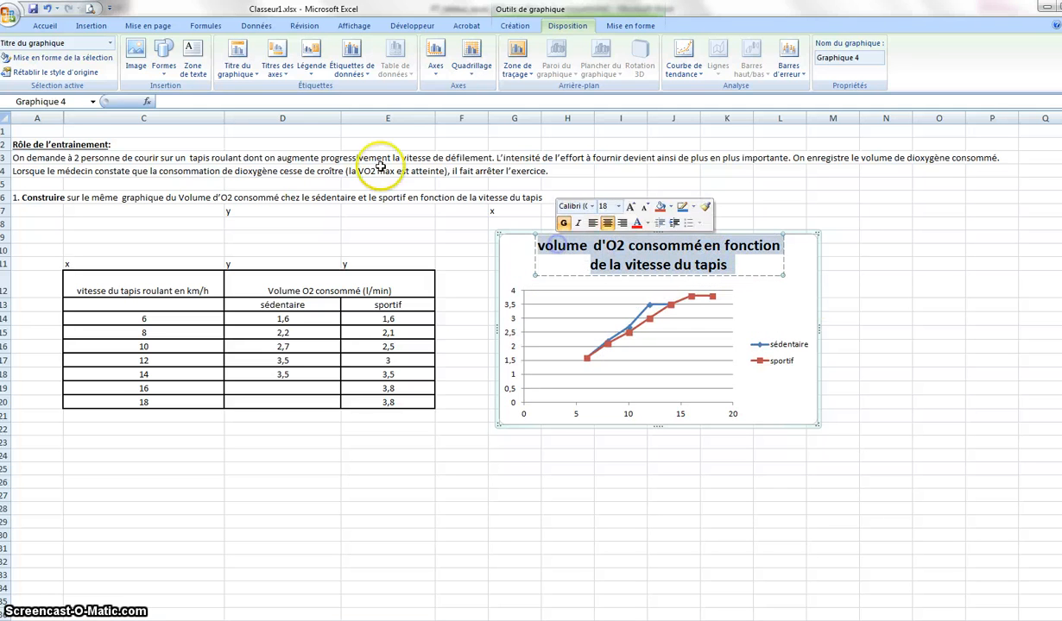
{"action": "left_click", "coordinate": [40, 26]}
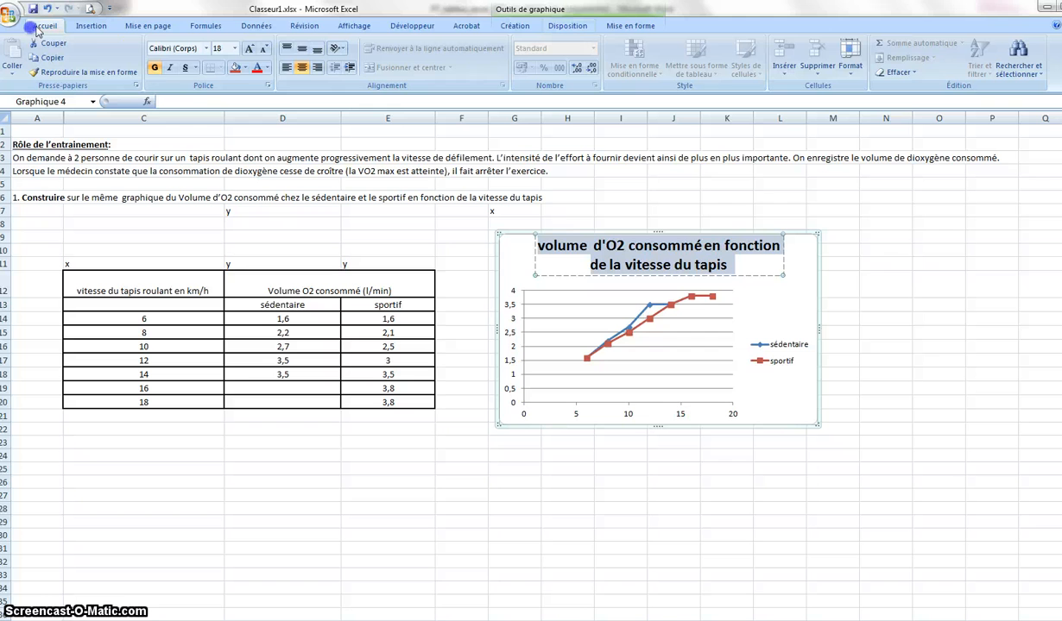
{"action": "left_click", "coordinate": [184, 68]}
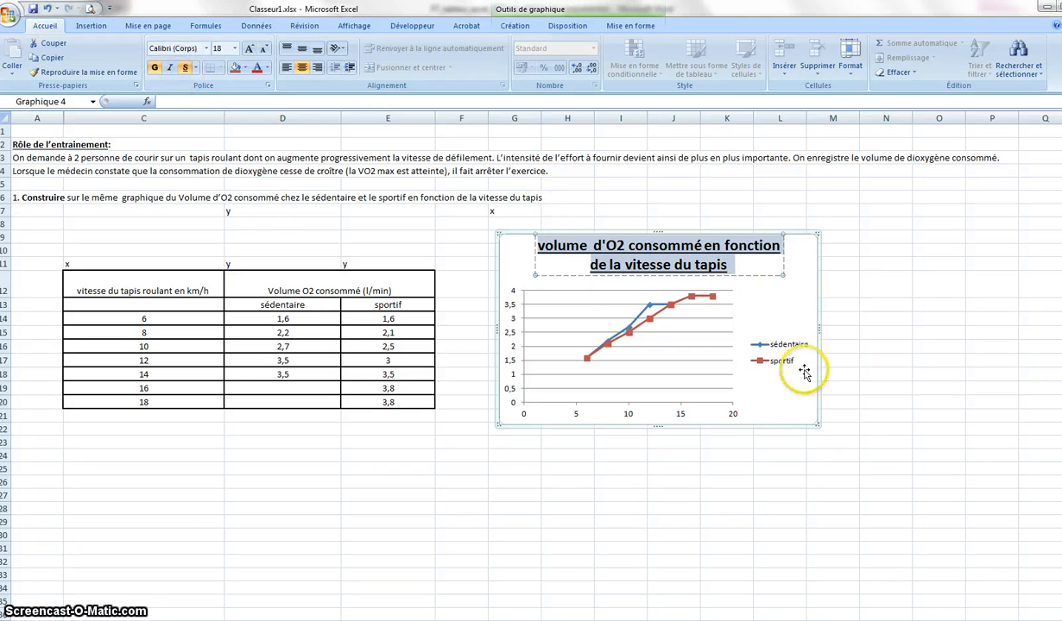
{"action": "left_click", "coordinate": [887, 389]}
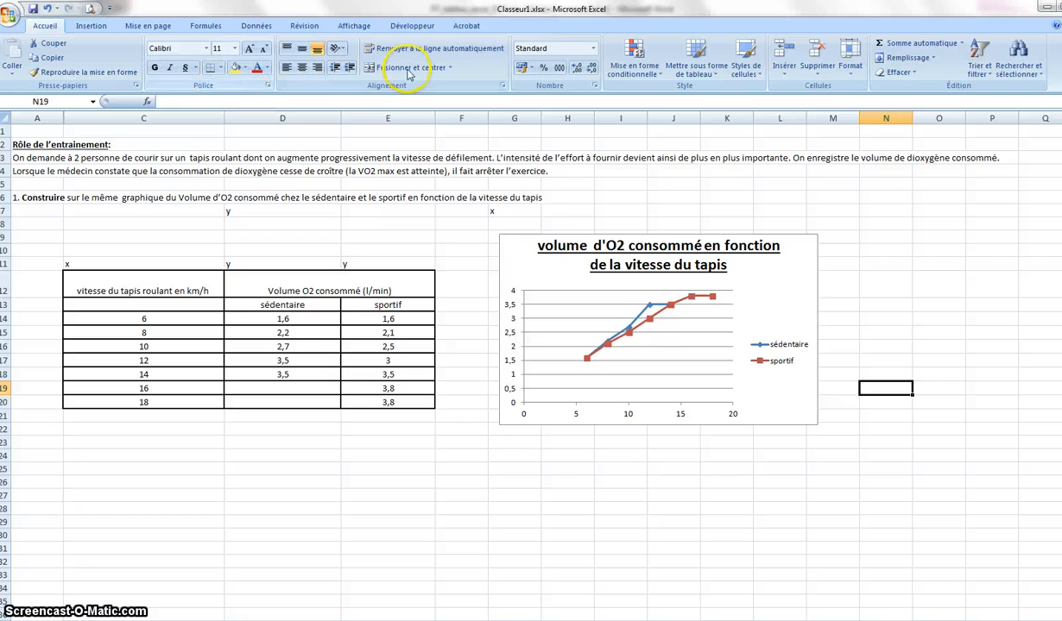
Add a title to the chart's main horizontal axis, placed below the axis
{"action": "left_click", "coordinate": [518, 253]}
{"action": "left_click", "coordinate": [565, 26]}
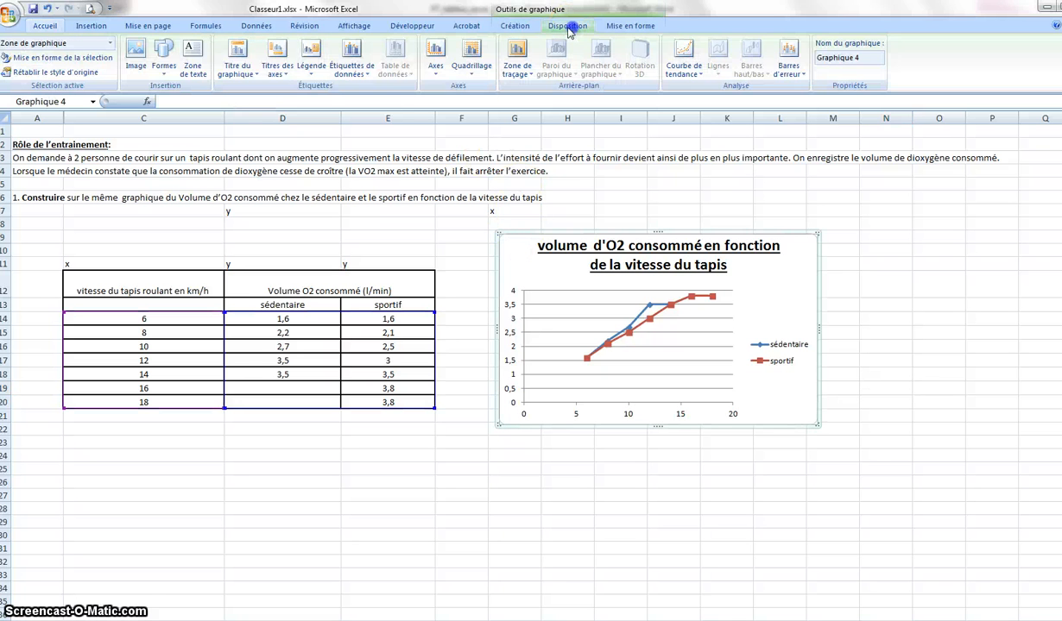
{"action": "left_click", "coordinate": [285, 67]}
{"action": "mouse_move", "coordinate": [274, 87]}
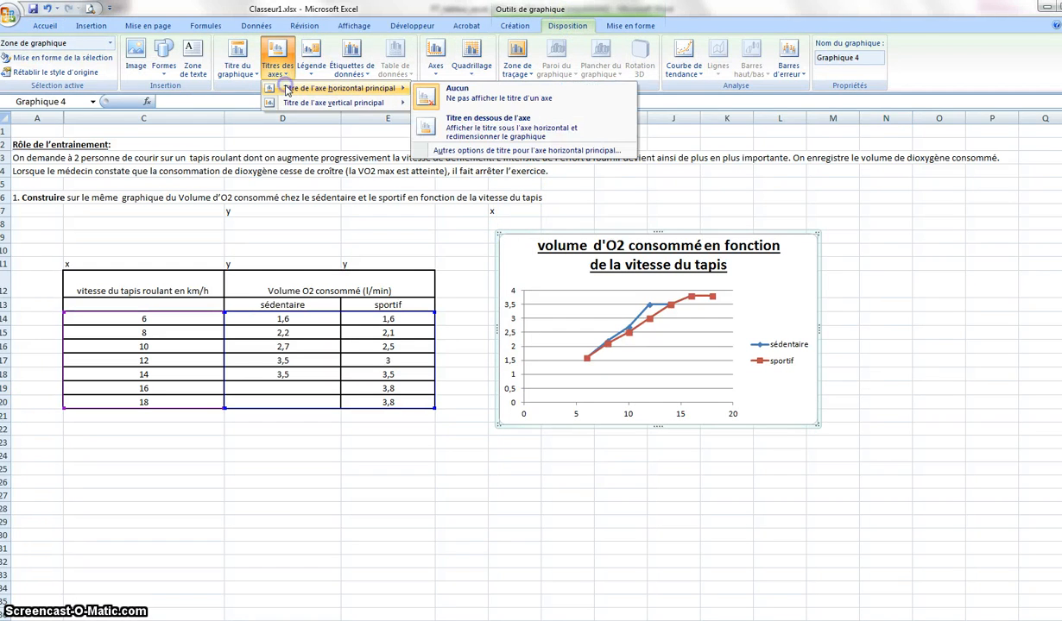
{"action": "left_click", "coordinate": [455, 118]}
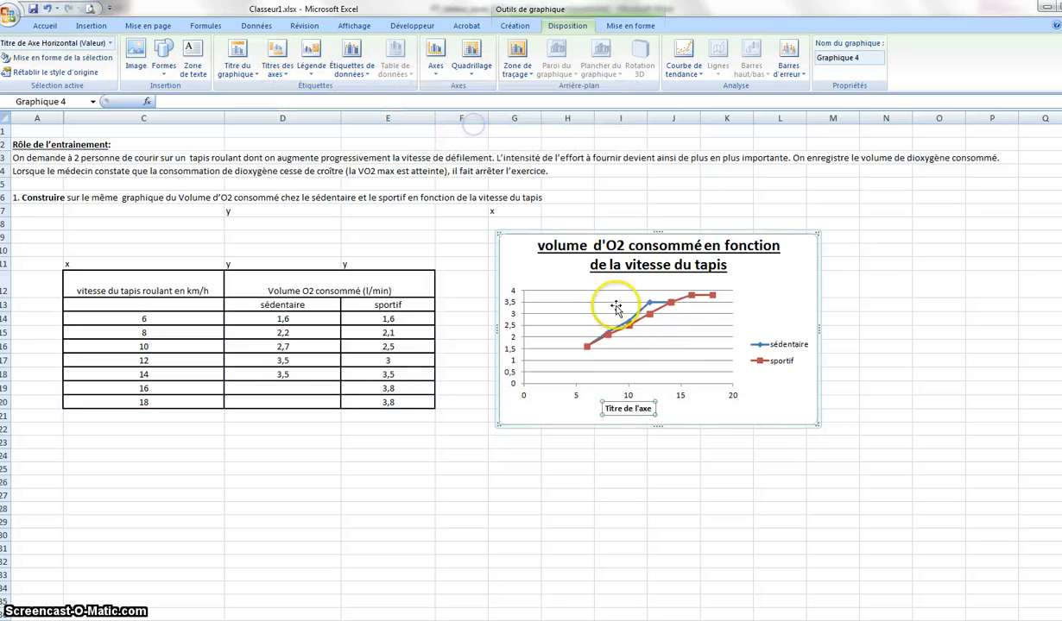
Replace the horizontal axis title's placeholder text with "vitesse du tapis roulant km/h"
{"action": "left_click", "coordinate": [606, 411]}
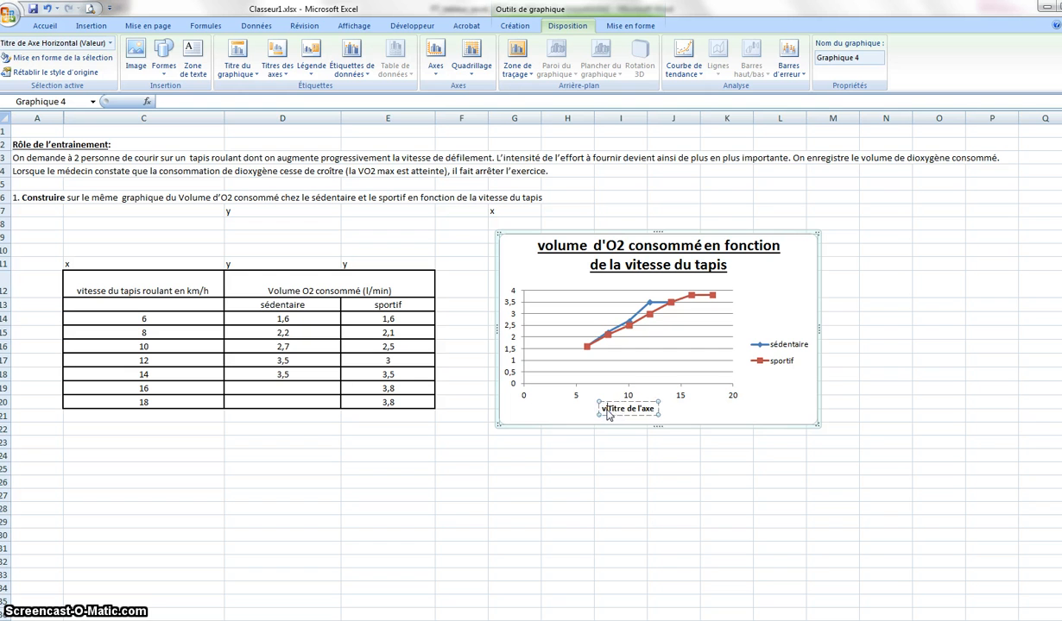
{"action": "type", "text": "vitesse du tap"}
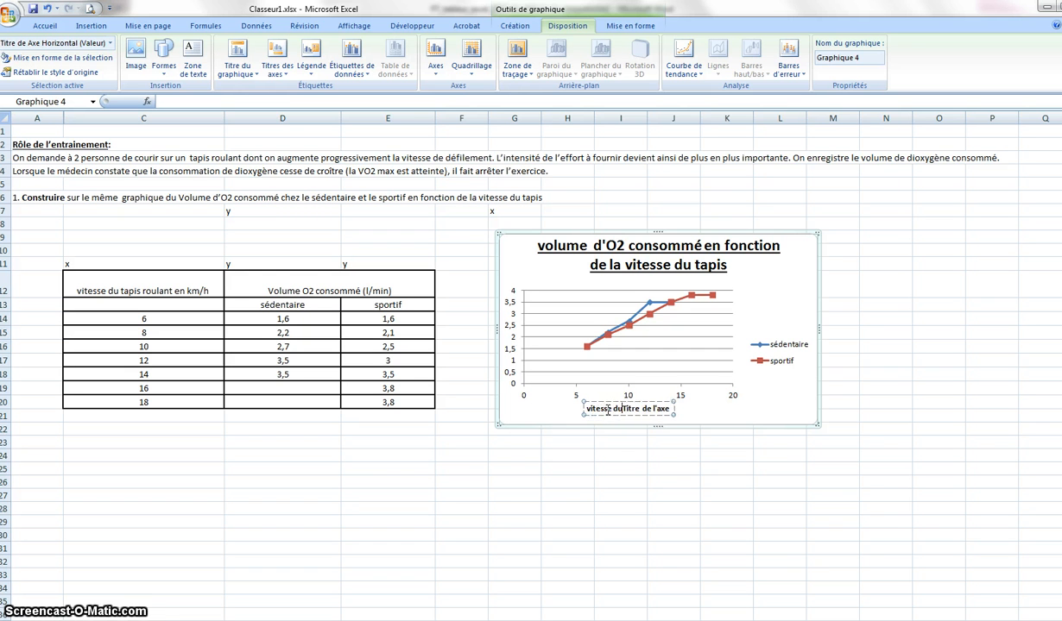
{"action": "type", "text": "s roulant "}
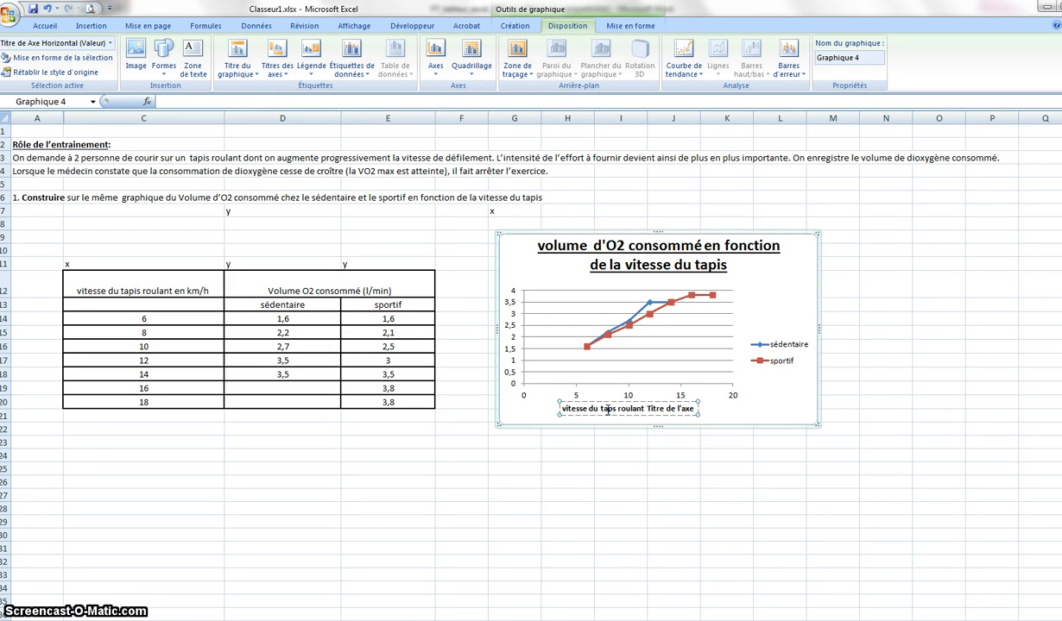
{"action": "type", "text": "km"}
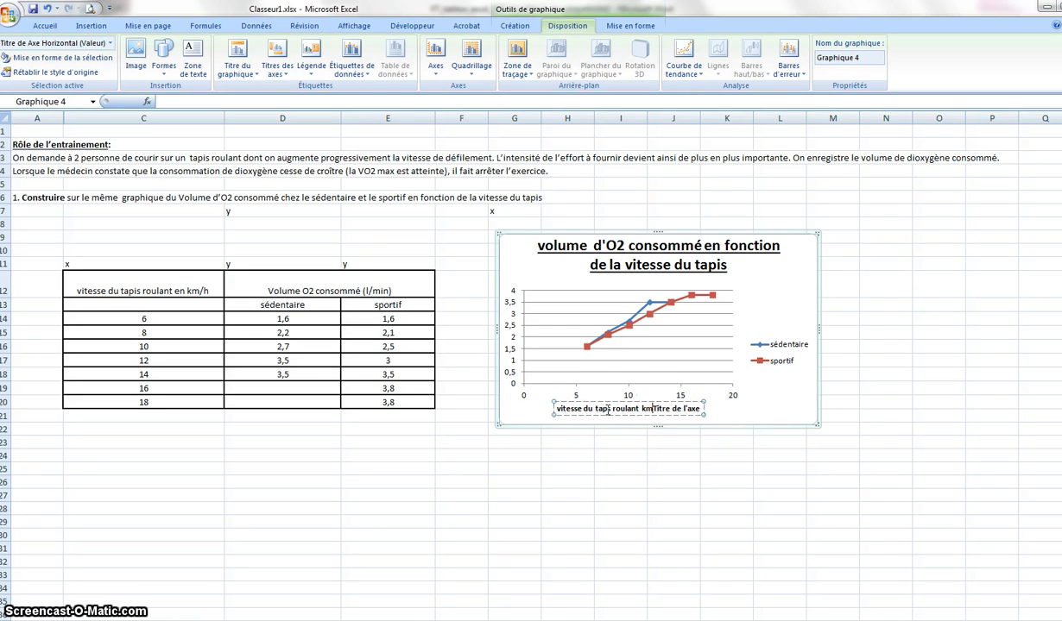
{"action": "type", "text": "/h"}
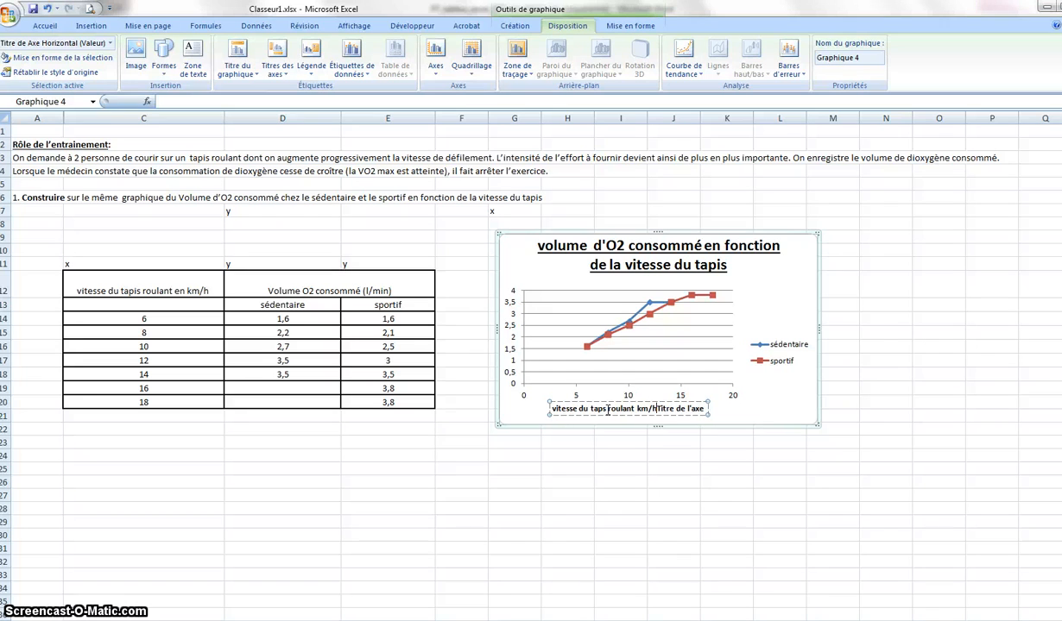
{"action": "key", "text": "Delete"}
{"action": "key", "text": "Delete"}
{"action": "key", "text": "Delete"}
{"action": "key", "text": "Delete"}
{"action": "key", "text": "Delete"}
{"action": "key", "text": "Delete"}
{"action": "key", "text": "Delete"}
{"action": "key", "text": "Delete"}
{"action": "key", "text": "Delete"}
{"action": "key", "text": "Delete"}
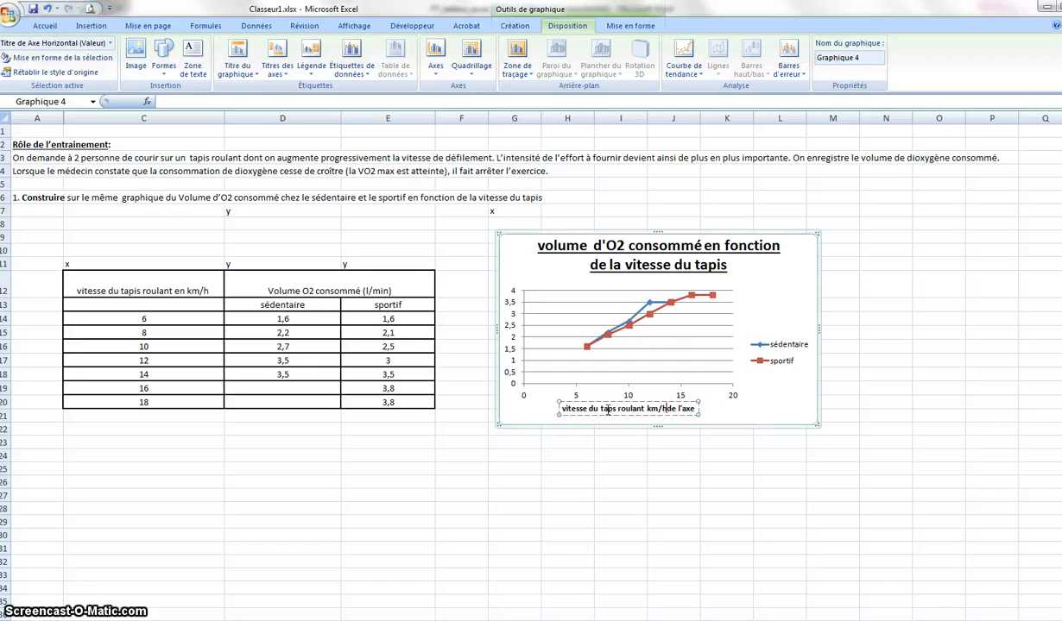
{"action": "key", "text": "Delete"}
{"action": "key", "text": "Delete"}
{"action": "key", "text": "Delete"}
{"action": "key", "text": "Delete"}
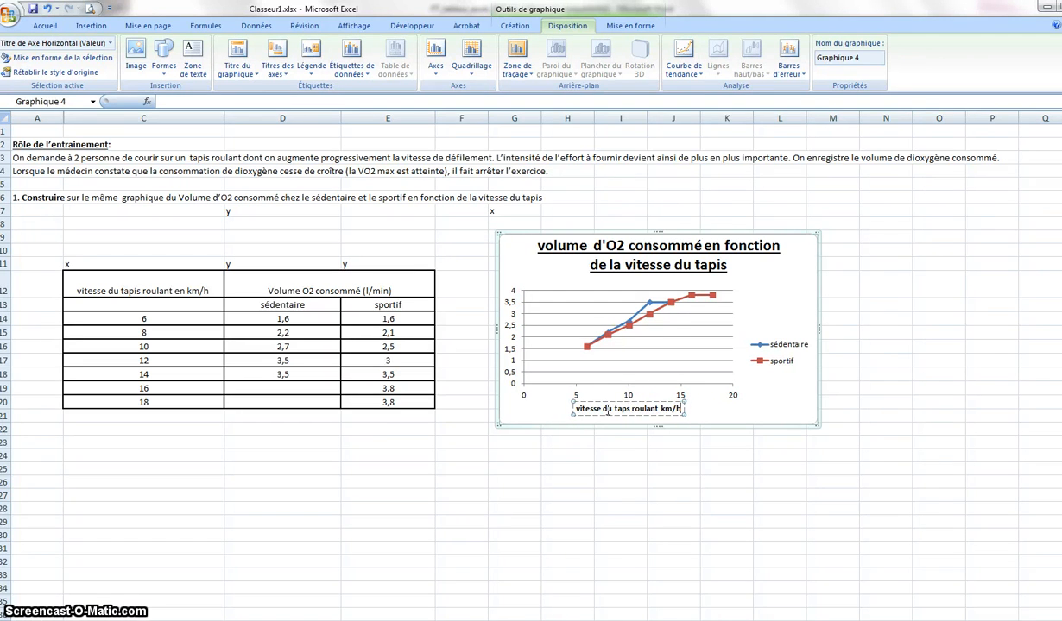
{"action": "left_click", "coordinate": [643, 470]}
{"action": "left_click", "coordinate": [622, 405]}
{"action": "left_click", "coordinate": [652, 493]}
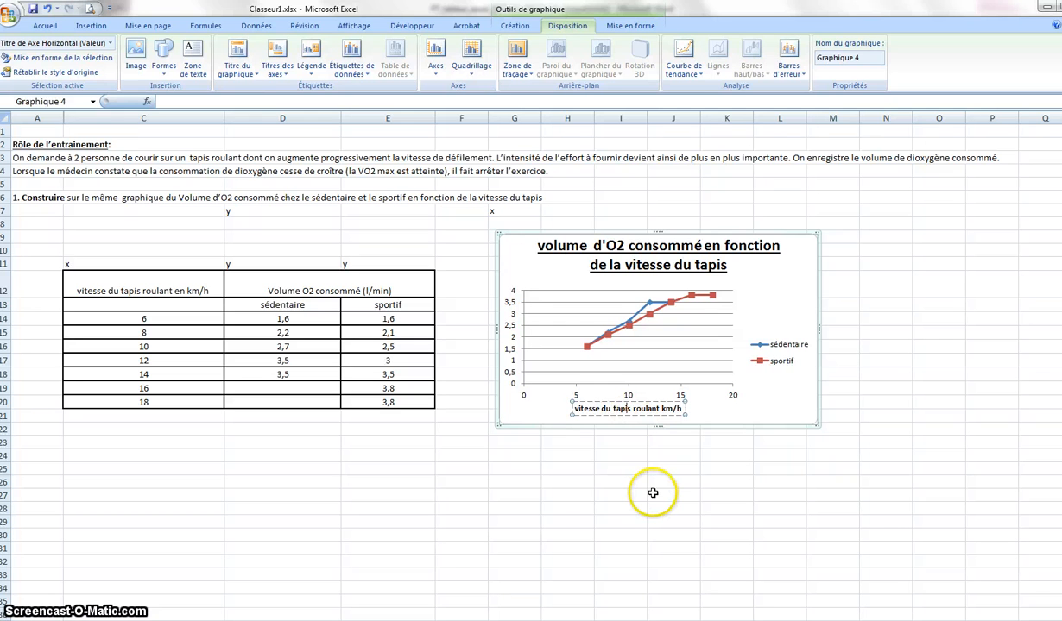
{"action": "left_click", "coordinate": [663, 492]}
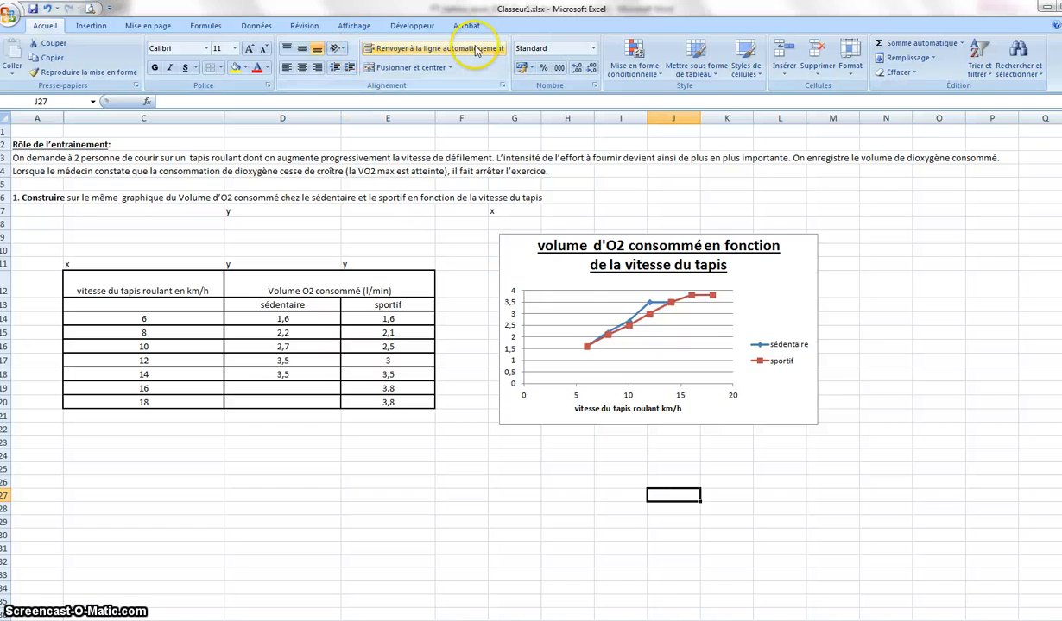
Add a horizontally oriented title to the chart's main vertical axis
{"action": "left_click", "coordinate": [541, 282]}
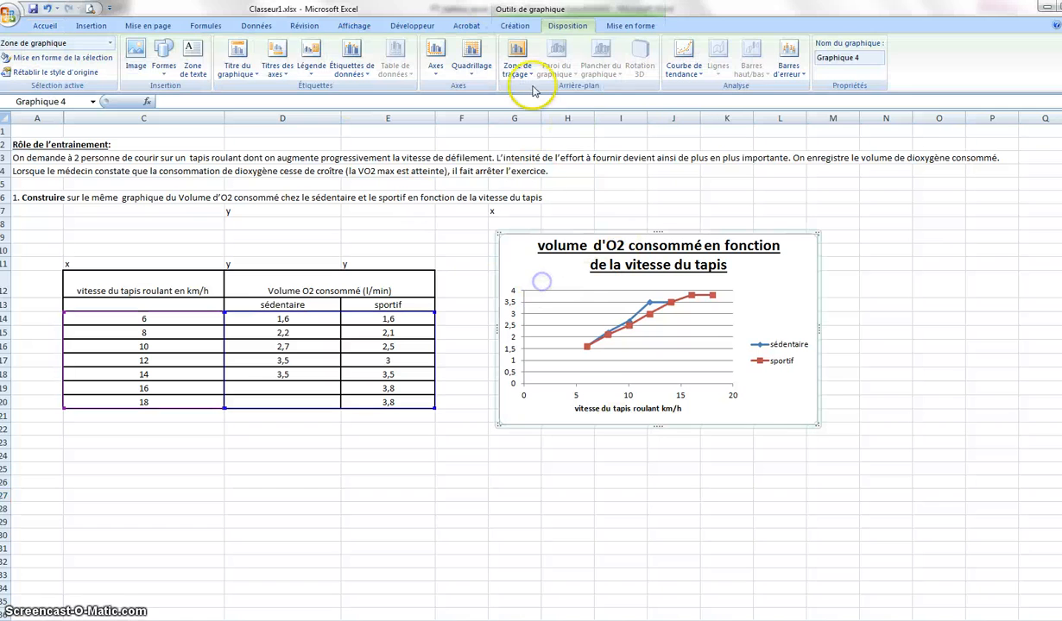
{"action": "left_click", "coordinate": [276, 62]}
{"action": "mouse_move", "coordinate": [285, 102]}
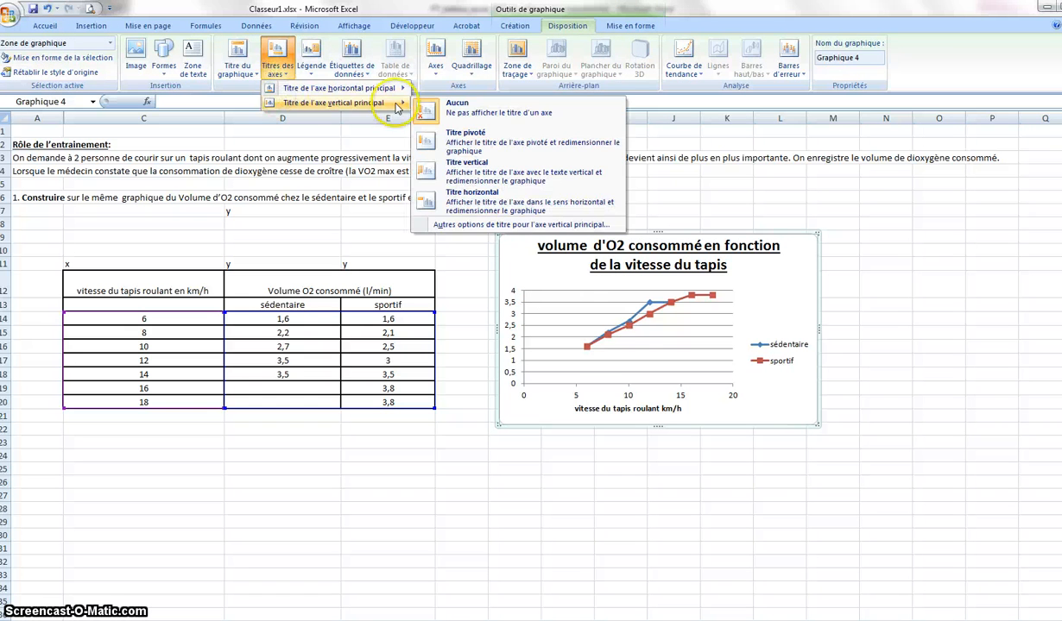
{"action": "left_click", "coordinate": [455, 201]}
Replace the vertical axis title's placeholder text with "volume d'O2 consommé l/min"
{"action": "left_click", "coordinate": [515, 337]}
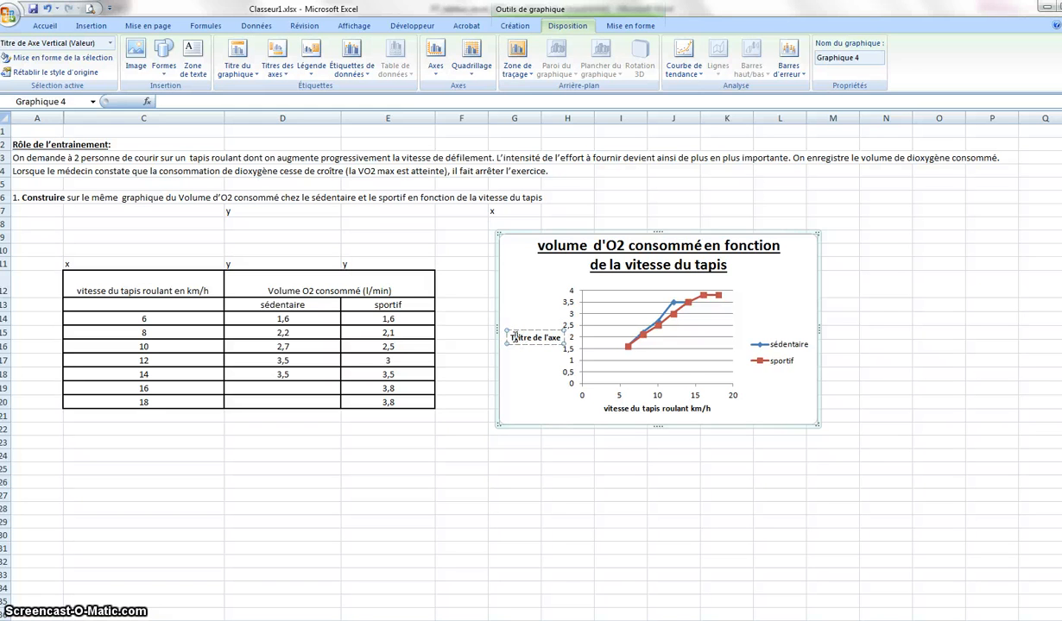
{"action": "type", "text": "volume d'"}
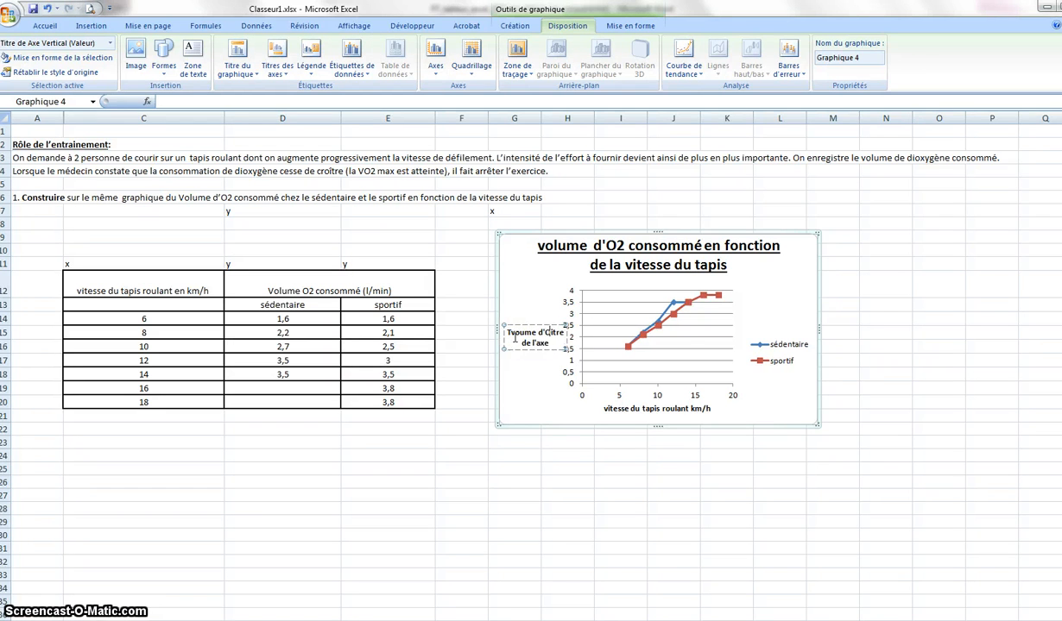
{"action": "type", "text": "O2 consommé"}
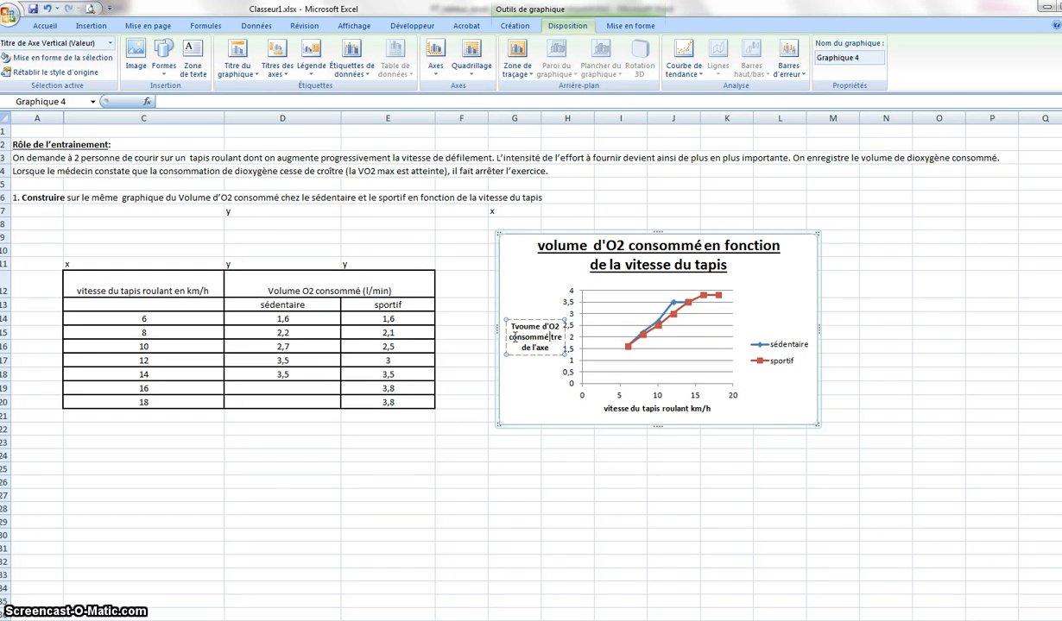
{"action": "key", "text": "Delete"}
{"action": "key", "text": "Delete"}
{"action": "key", "text": "Delete"}
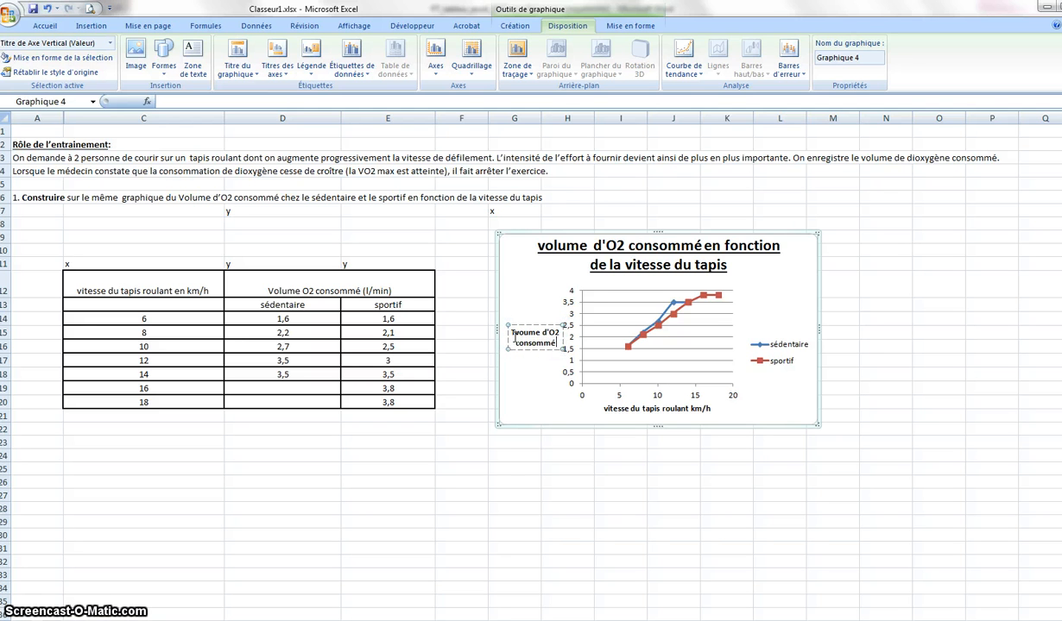
{"action": "type", "text": "l/"}
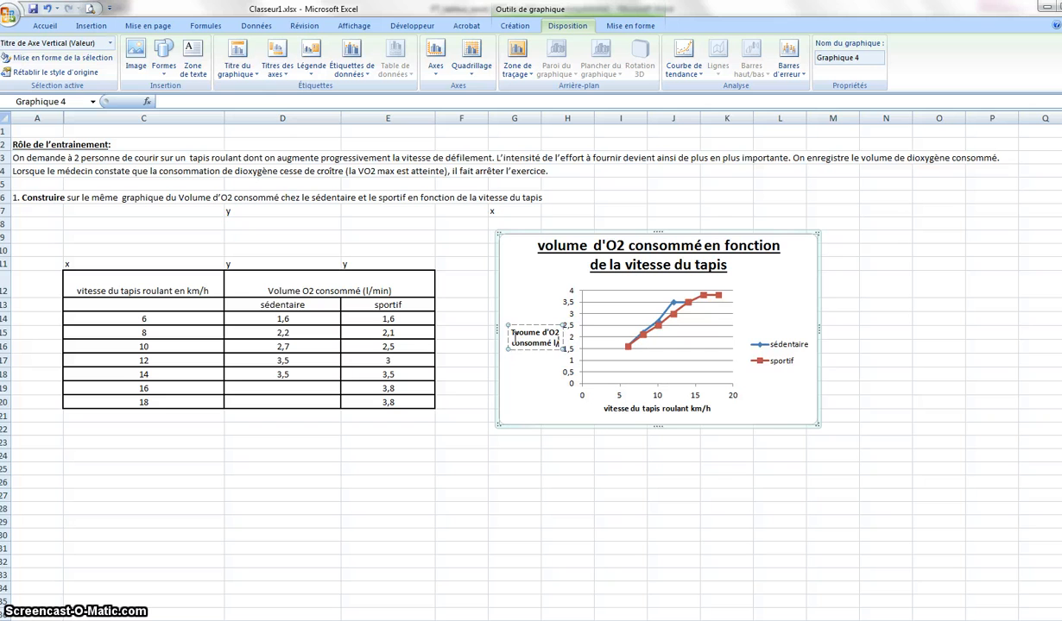
{"action": "type", "text": "min"}
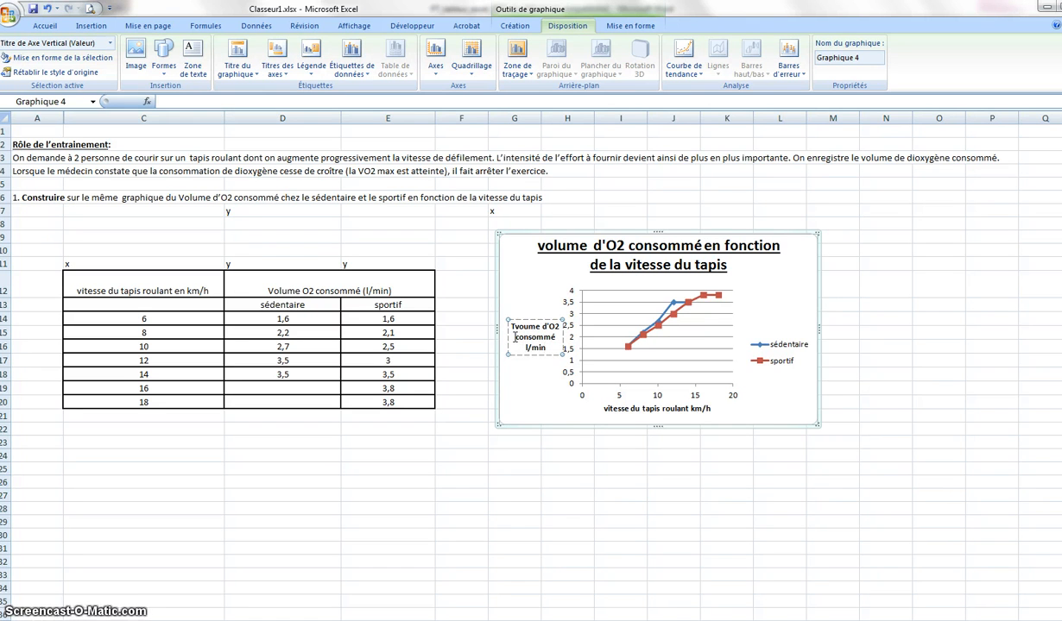
{"action": "left_click", "coordinate": [514, 328]}
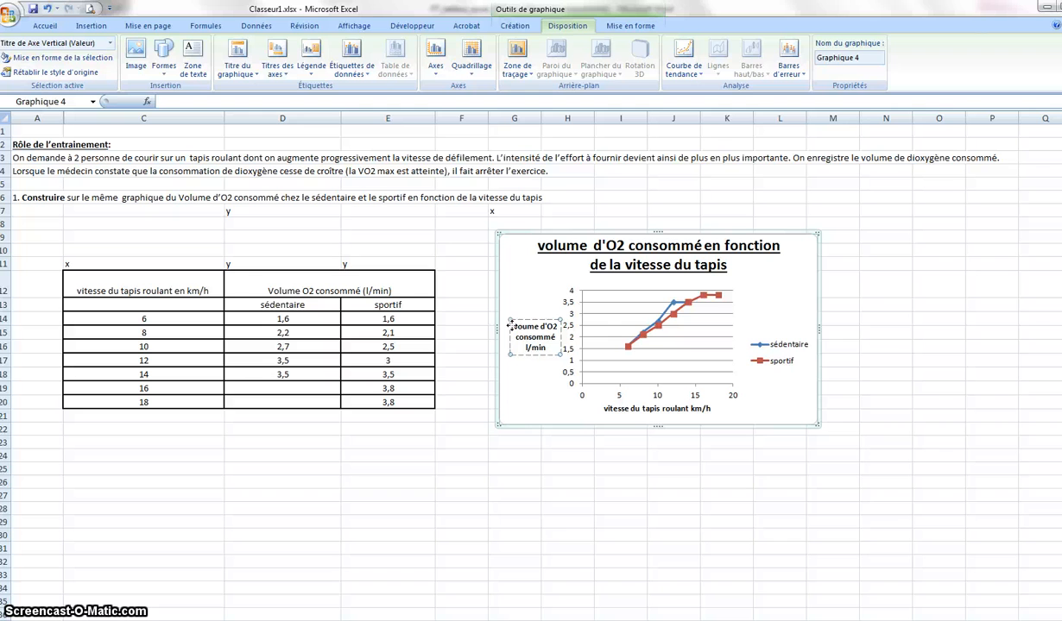
{"action": "type", "text": "l"}
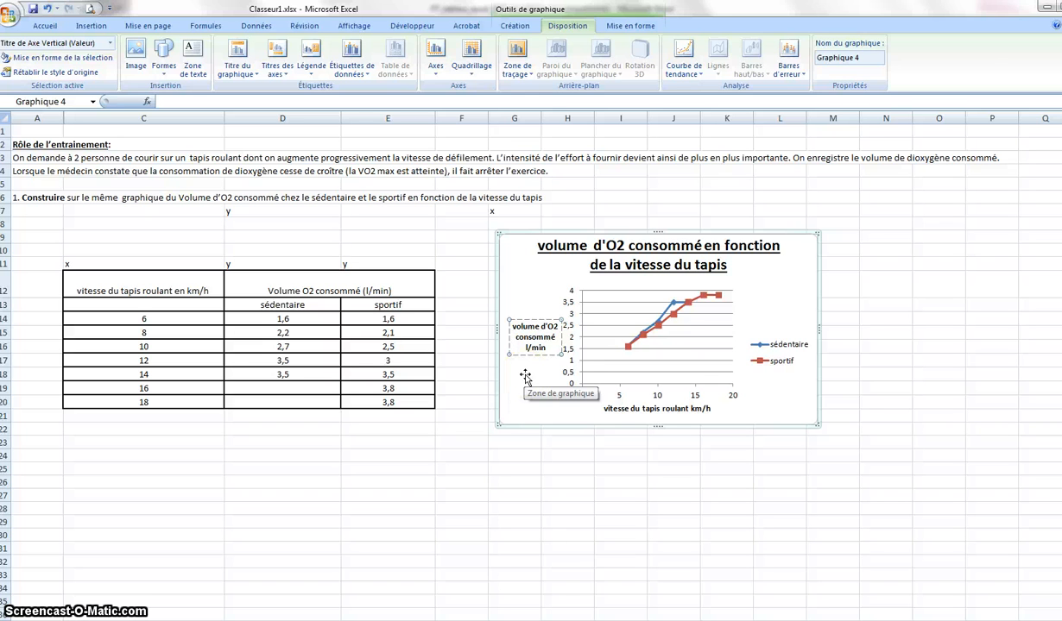
Enlarge the chart and place the vertical axis title beside the upper end of the axis, clear of its numbers
{"action": "left_click_drag", "start_coordinate": [528, 320], "coordinate": [530, 278]}
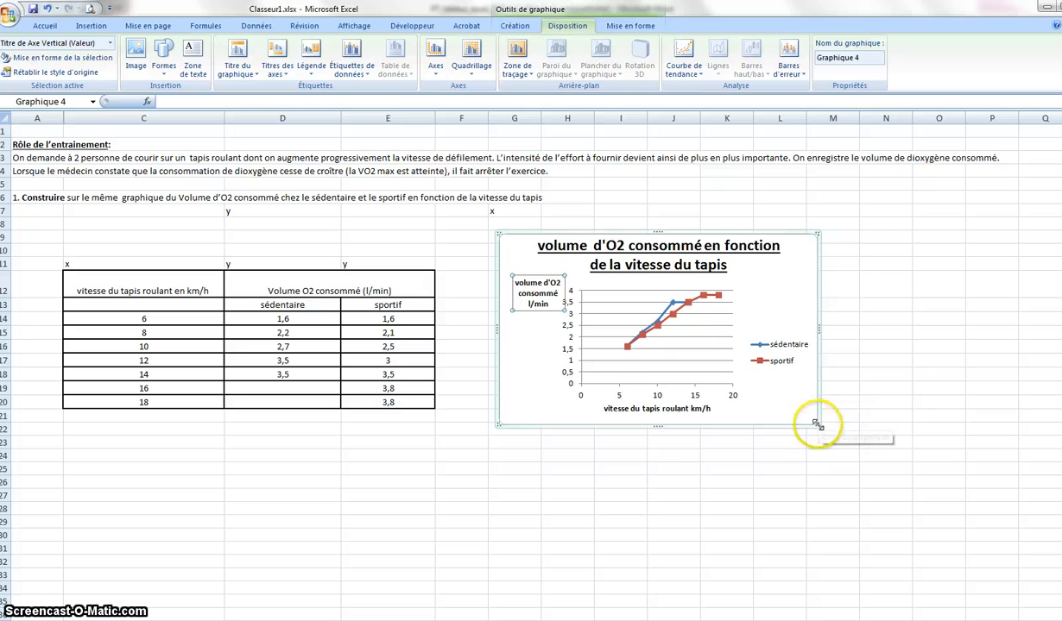
{"action": "left_click_drag", "start_coordinate": [816, 424], "coordinate": [941, 490]}
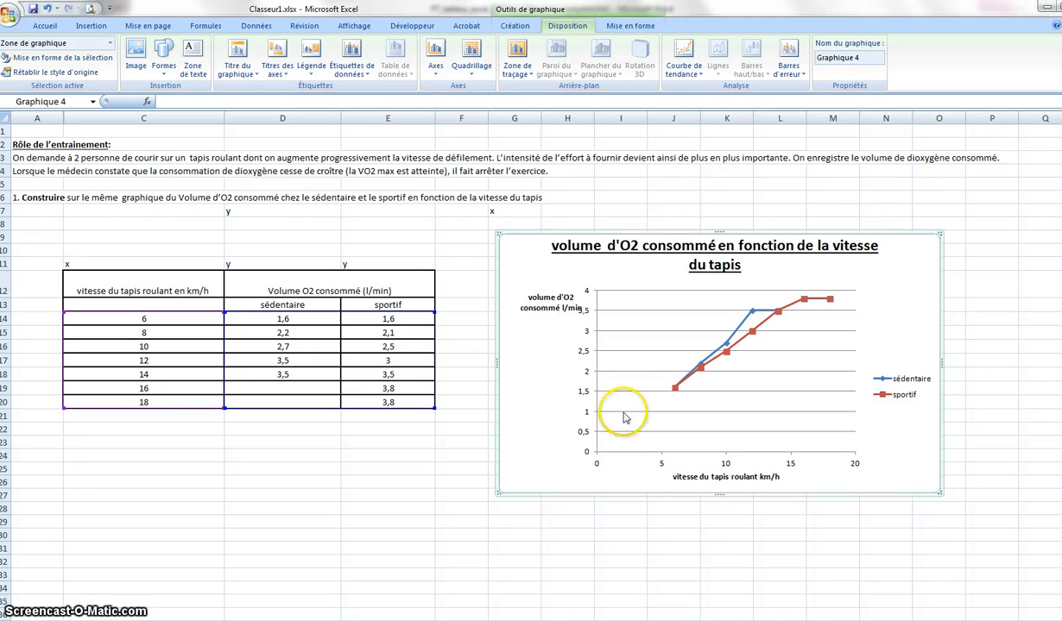
{"action": "left_click", "coordinate": [539, 299]}
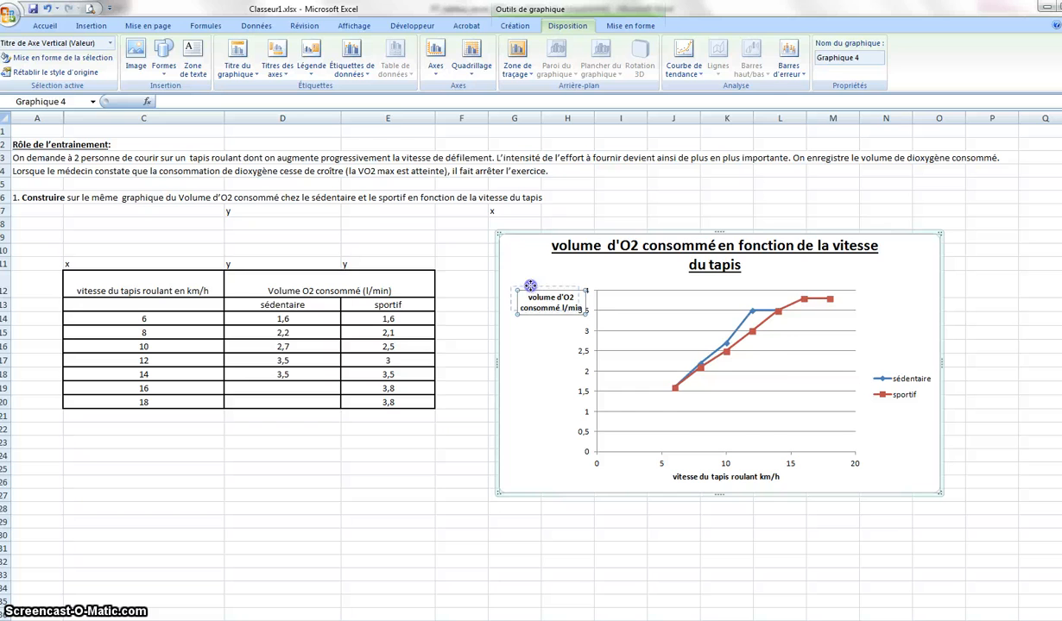
{"action": "left_click_drag", "start_coordinate": [529, 286], "coordinate": [527, 283]}
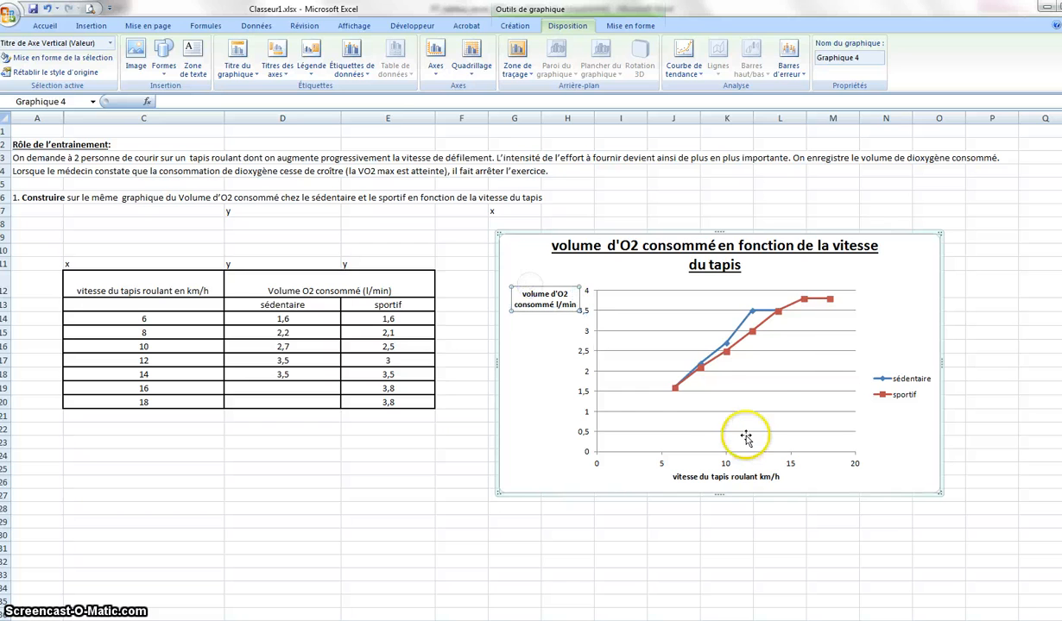
Format the "sportif" series with a solid line in the darkest orange theme colour
{"action": "right_click", "coordinate": [742, 344]}
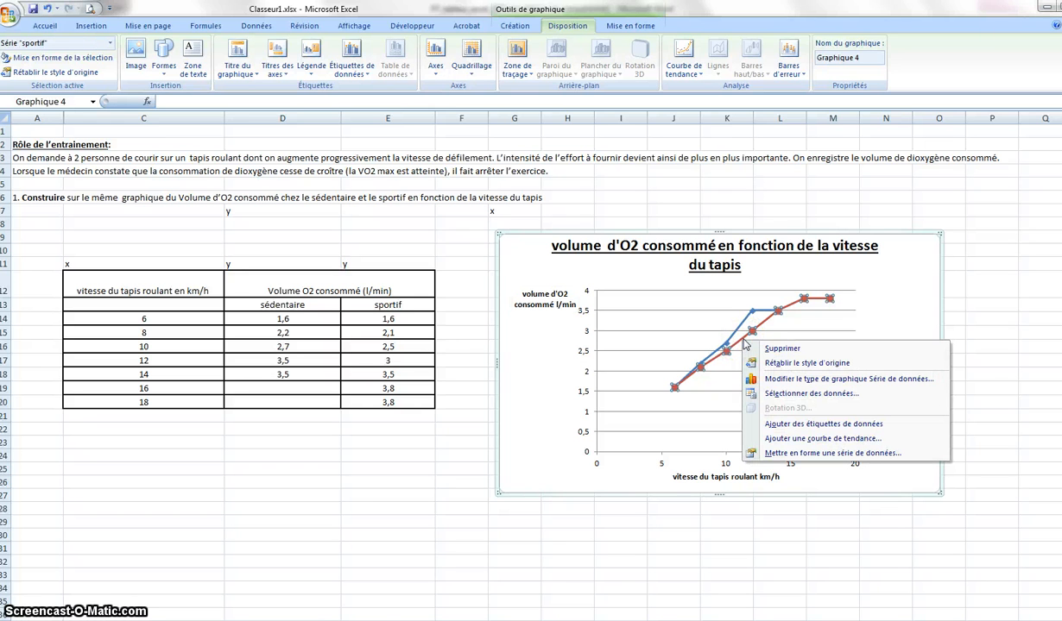
{"action": "left_click", "coordinate": [773, 453]}
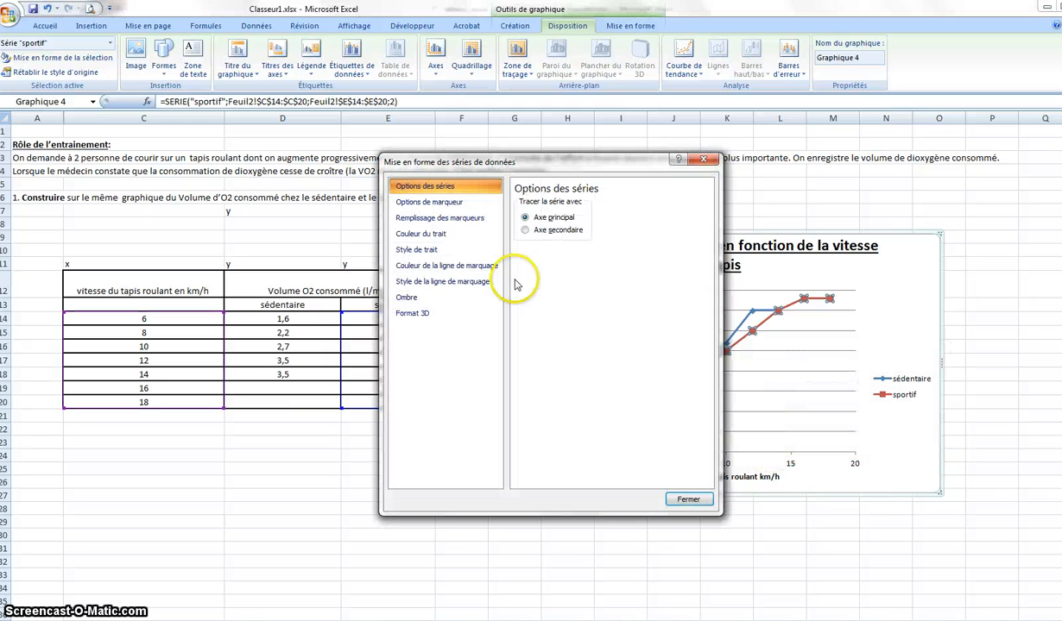
{"action": "left_click", "coordinate": [444, 237]}
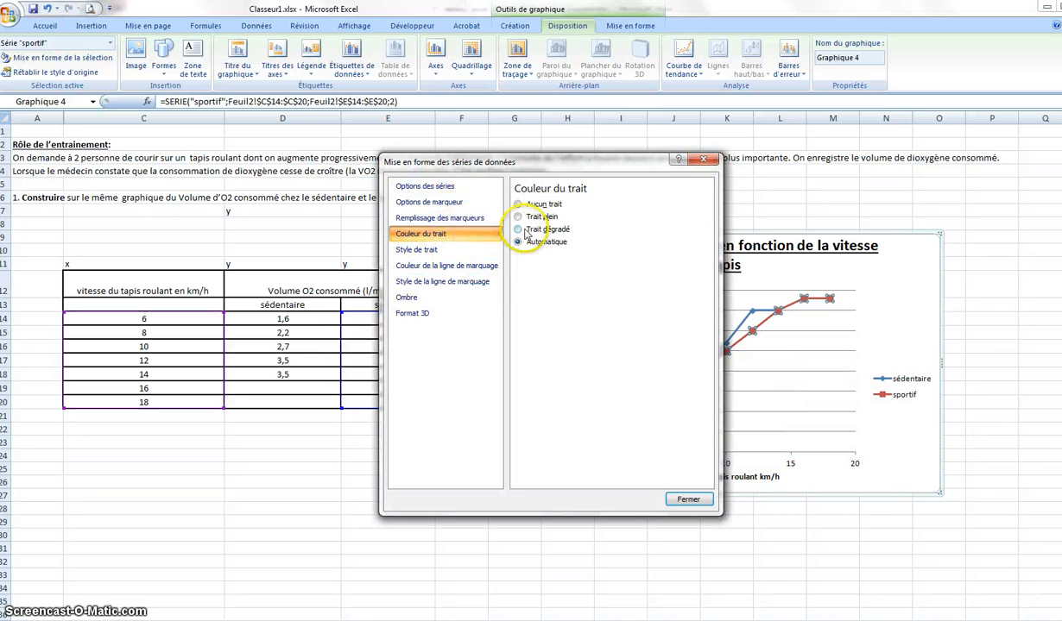
{"action": "left_click", "coordinate": [516, 218]}
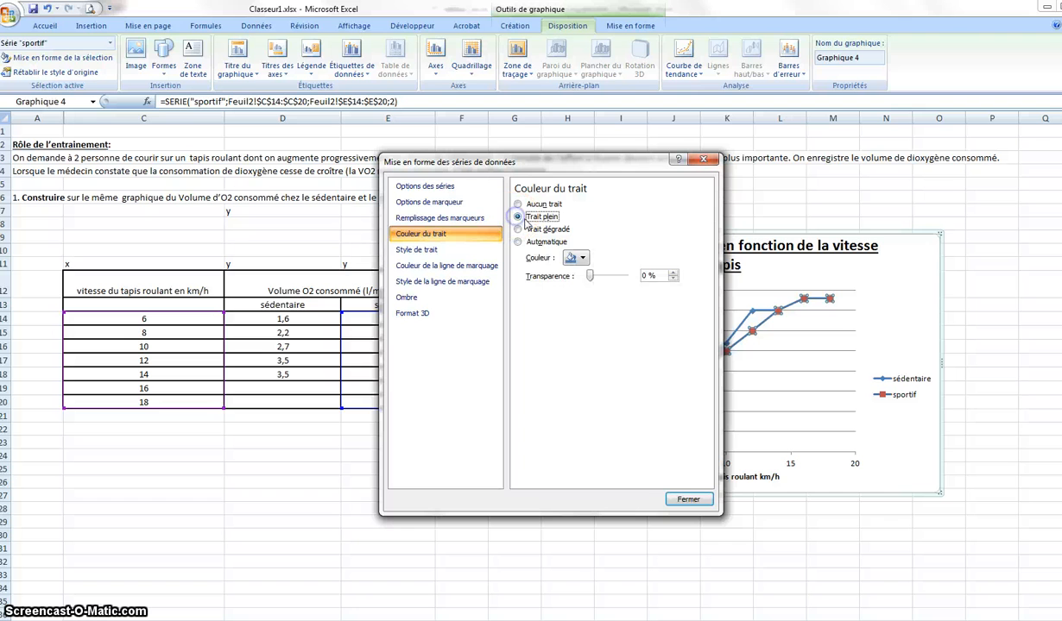
{"action": "left_click", "coordinate": [583, 258]}
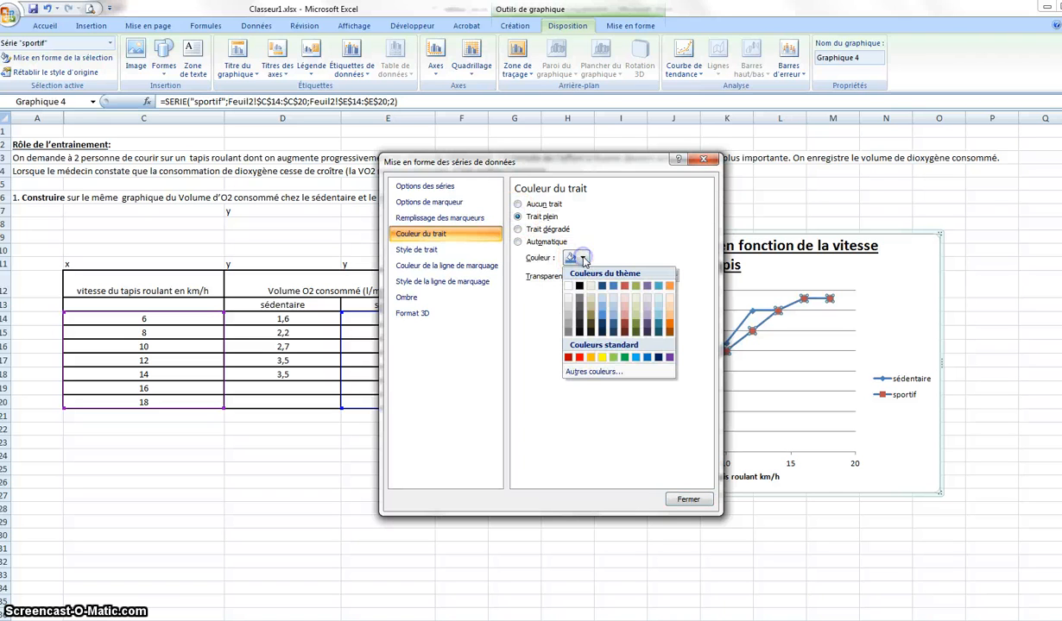
{"action": "left_click", "coordinate": [669, 327]}
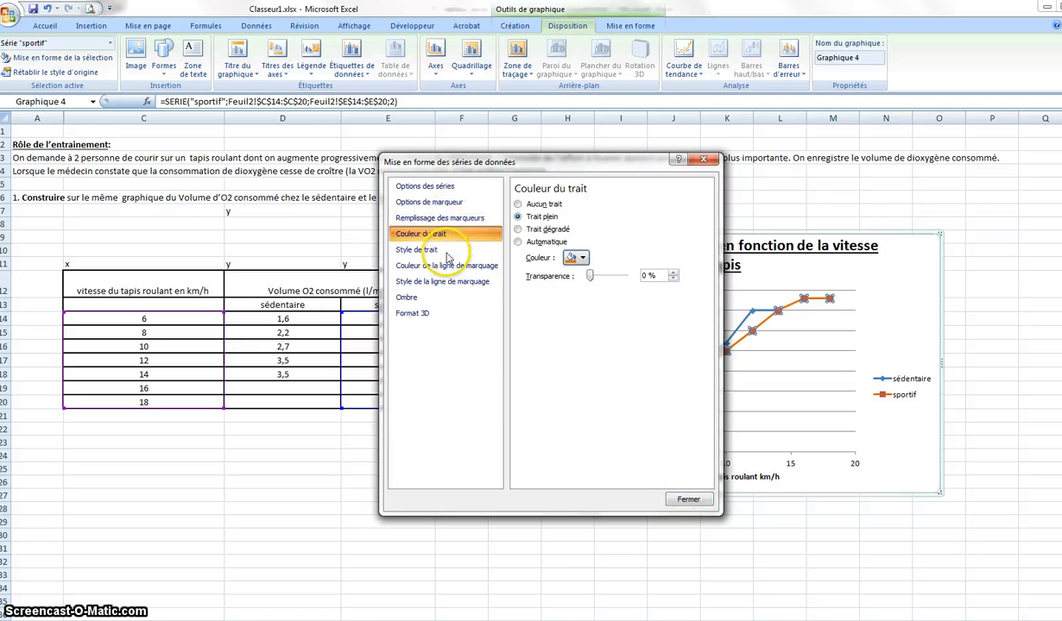
{"action": "left_click", "coordinate": [677, 501]}
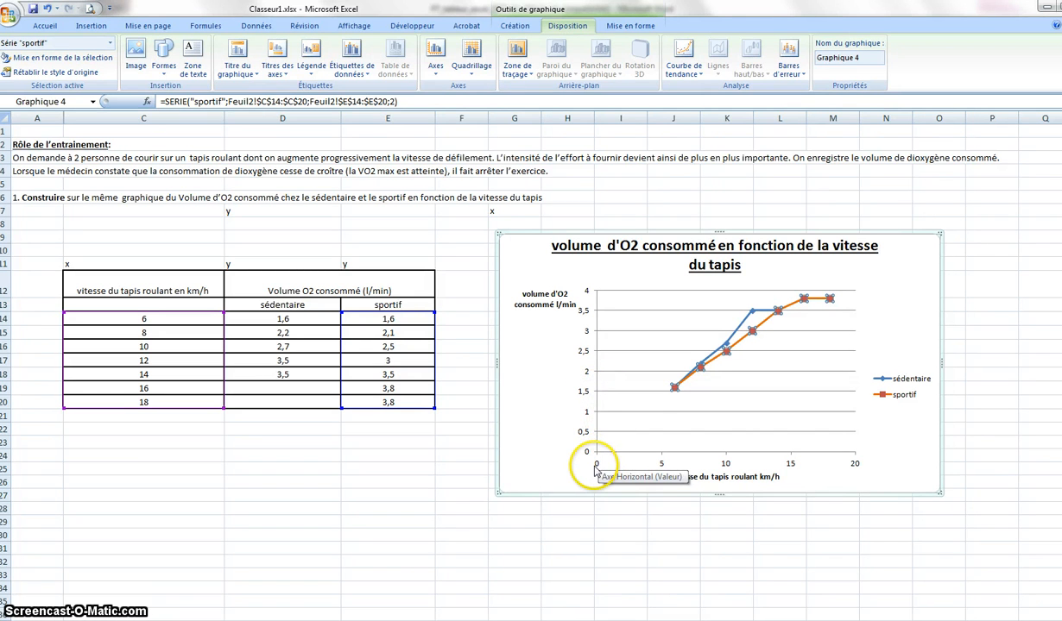
Fix the minimum of the chart's vertical axis at 1,0
{"action": "right_click", "coordinate": [598, 409]}
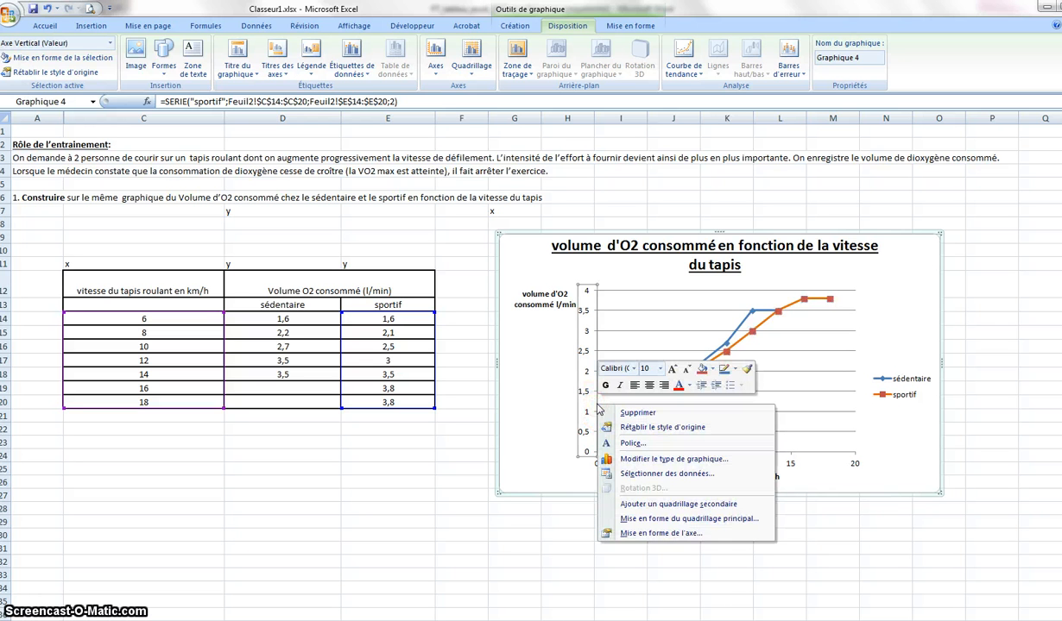
{"action": "left_click", "coordinate": [629, 535]}
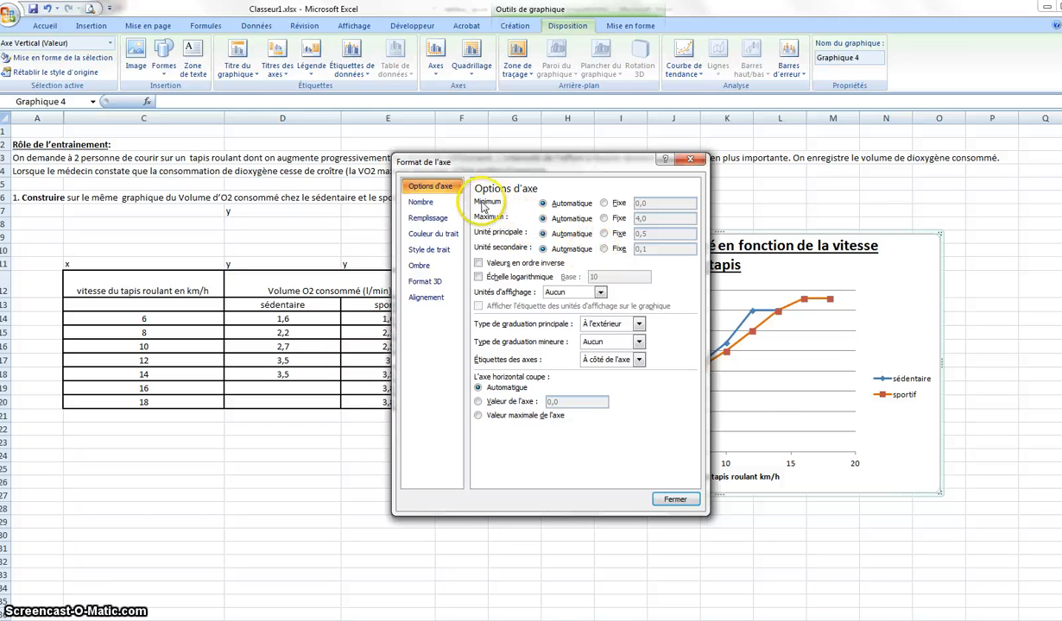
{"action": "left_click", "coordinate": [603, 203]}
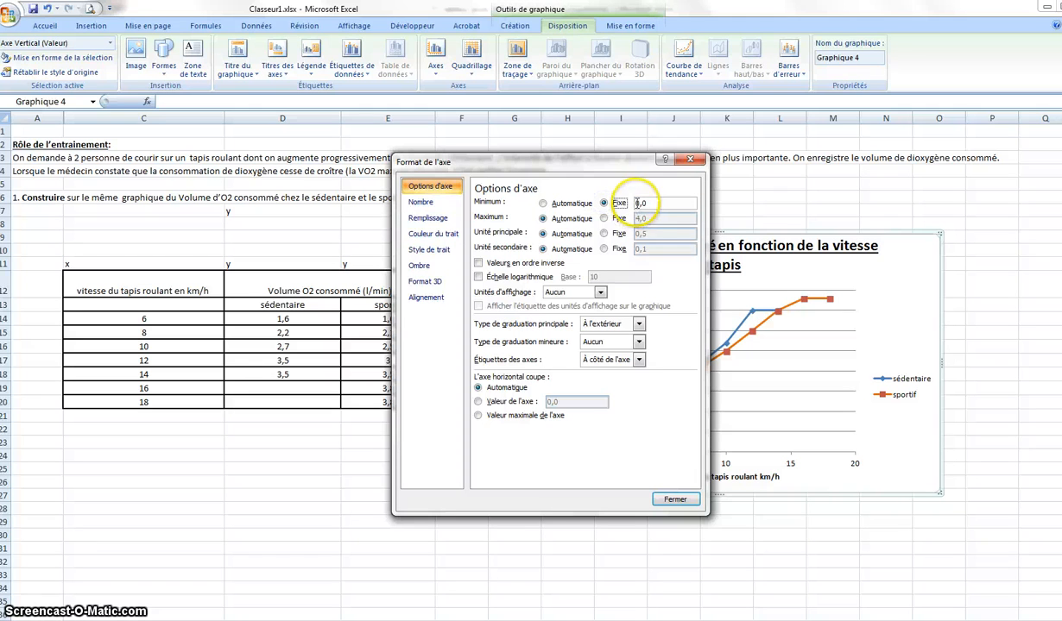
{"action": "left_click", "coordinate": [639, 203]}
{"action": "key", "text": "BackSpace"}
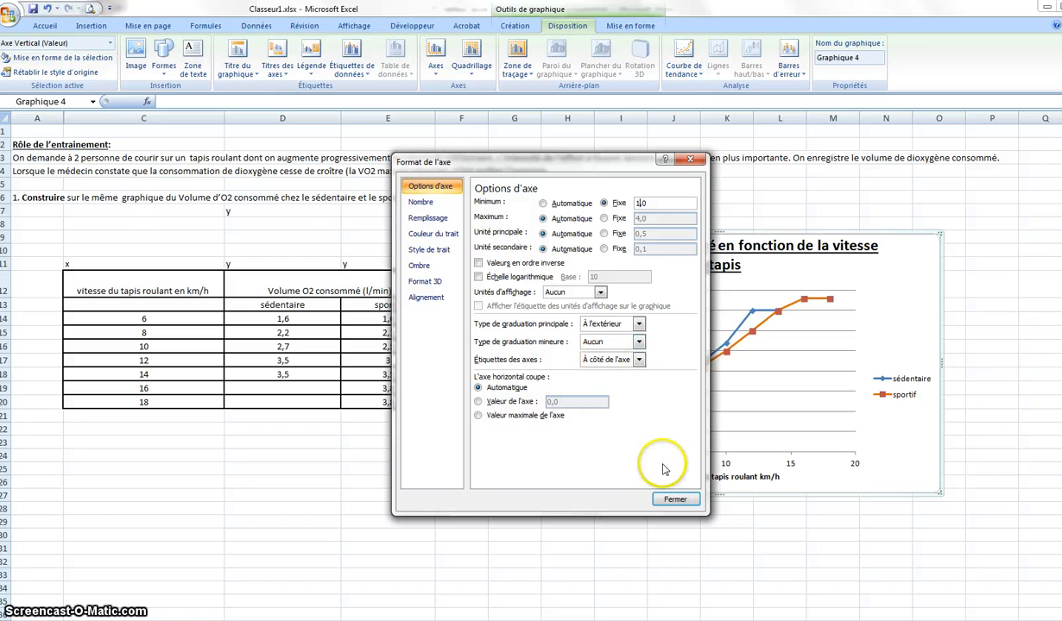
Give the vertical axis a solid line in a dark blue theme colour, close the axis formatting and deselect the chart
{"action": "left_click", "coordinate": [438, 235]}
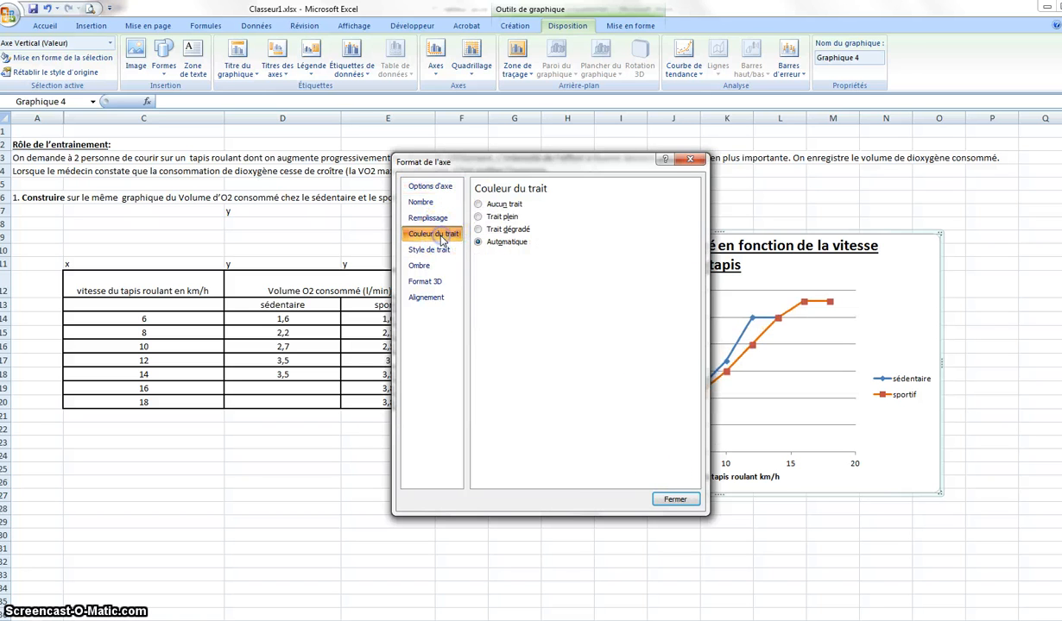
{"action": "left_click", "coordinate": [480, 217]}
{"action": "left_click", "coordinate": [539, 257]}
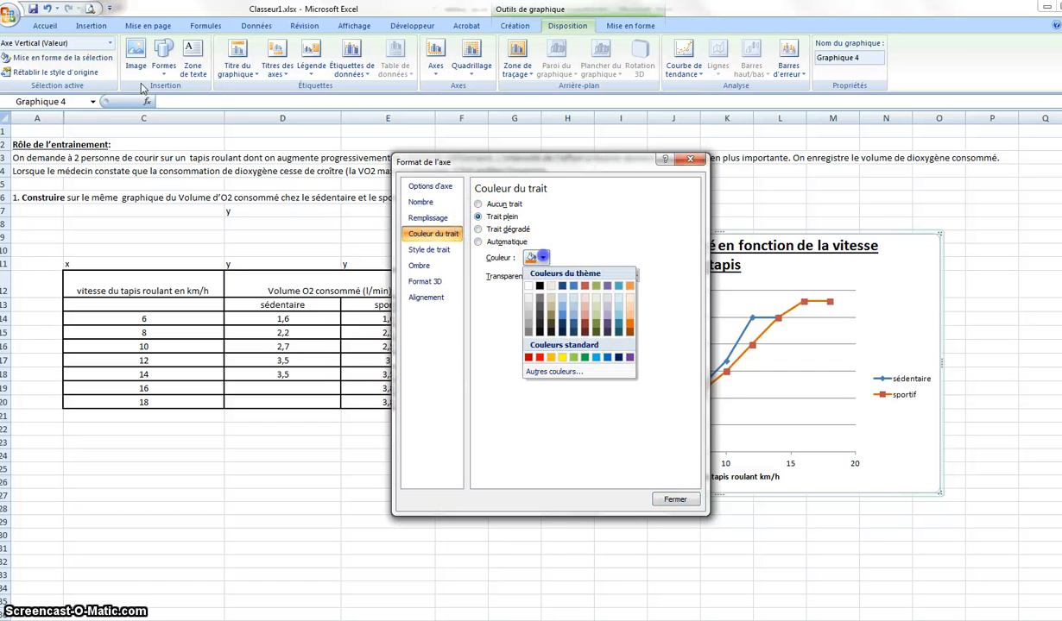
{"action": "left_click", "coordinate": [574, 329]}
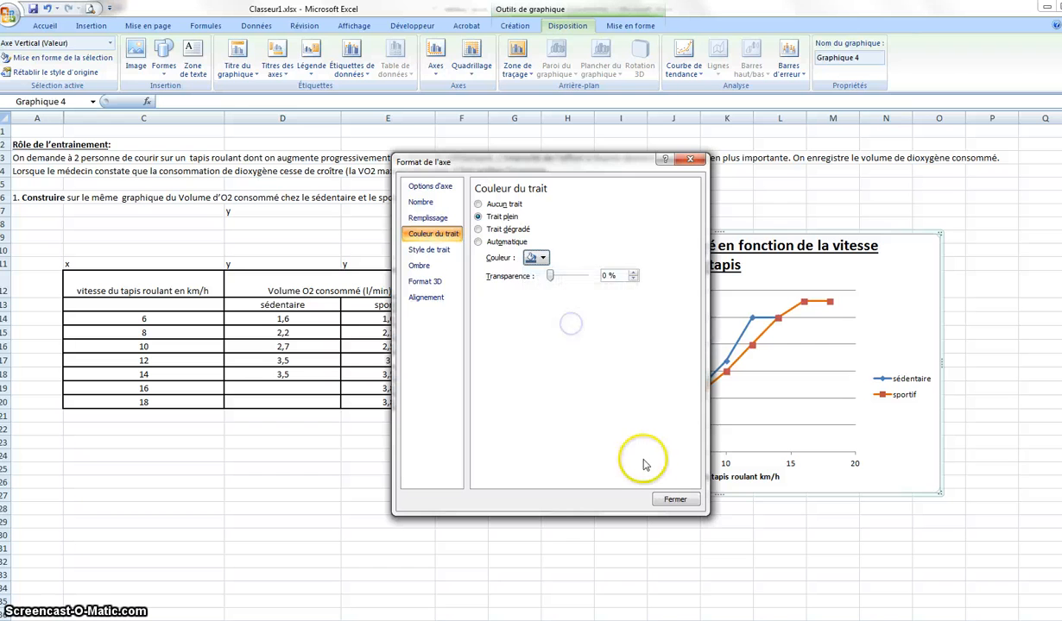
{"action": "left_click", "coordinate": [666, 499]}
{"action": "left_click", "coordinate": [656, 549]}
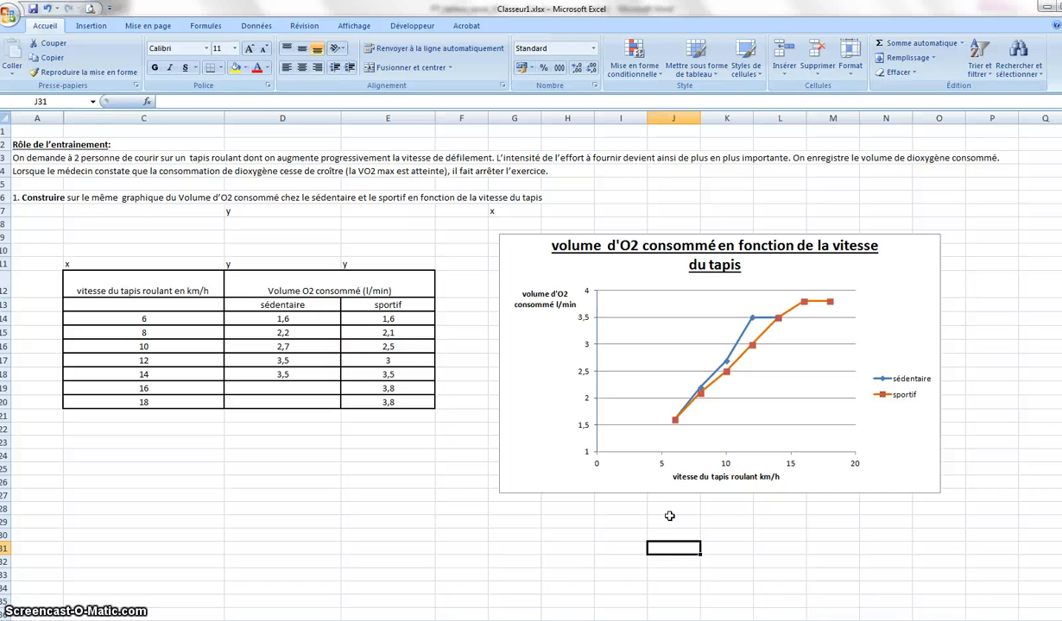
Open the print settings for the selected chart, review the available printers and cancel without printing
{"action": "left_click", "coordinate": [906, 278]}
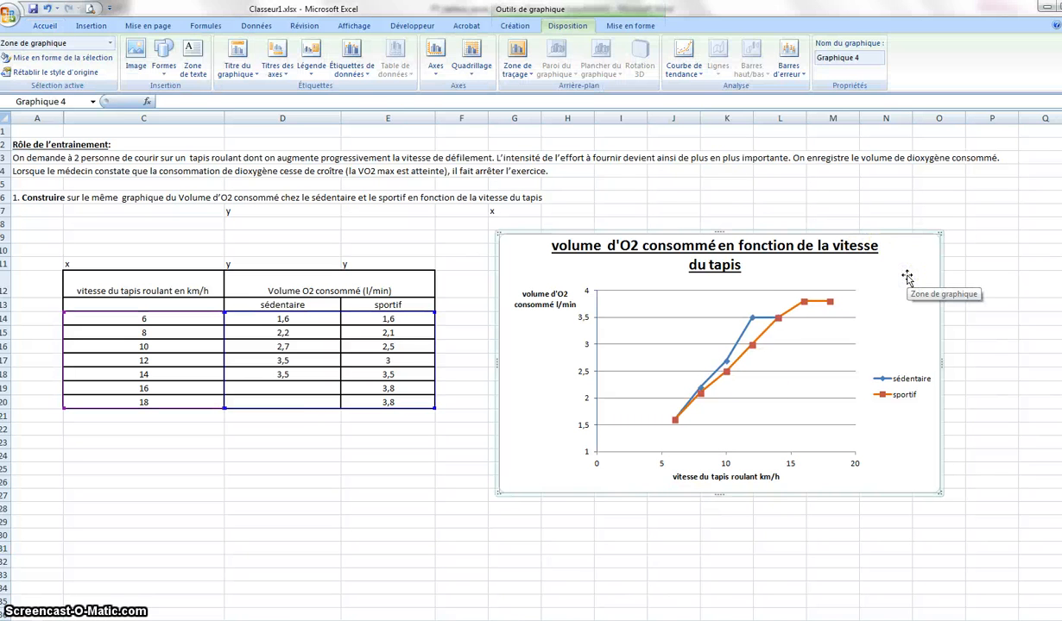
{"action": "left_click", "coordinate": [12, 17]}
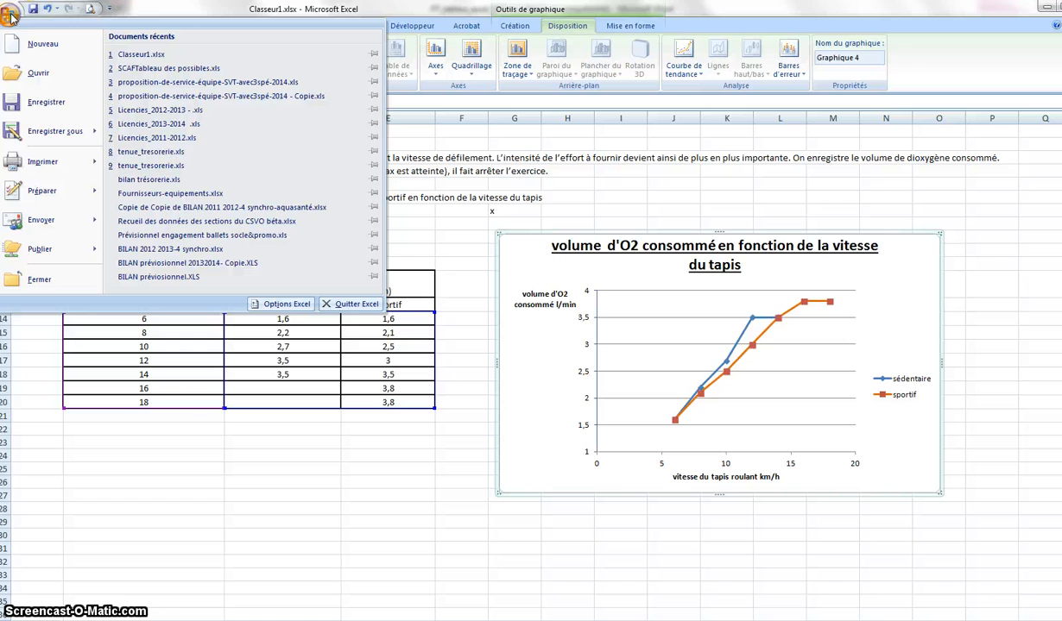
{"action": "left_click", "coordinate": [49, 162]}
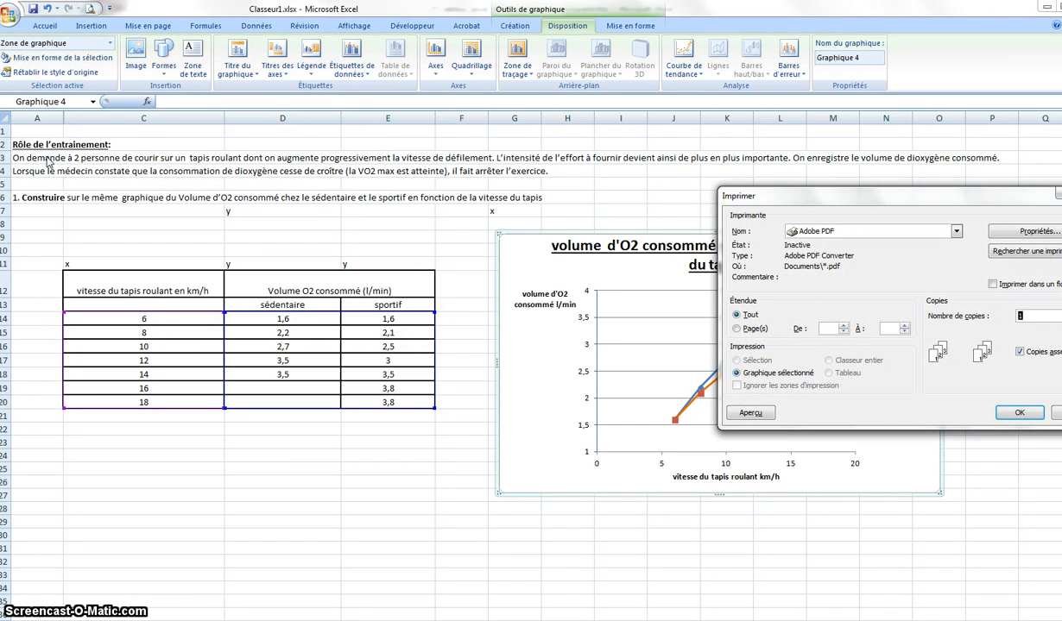
{"action": "left_click", "coordinate": [955, 231]}
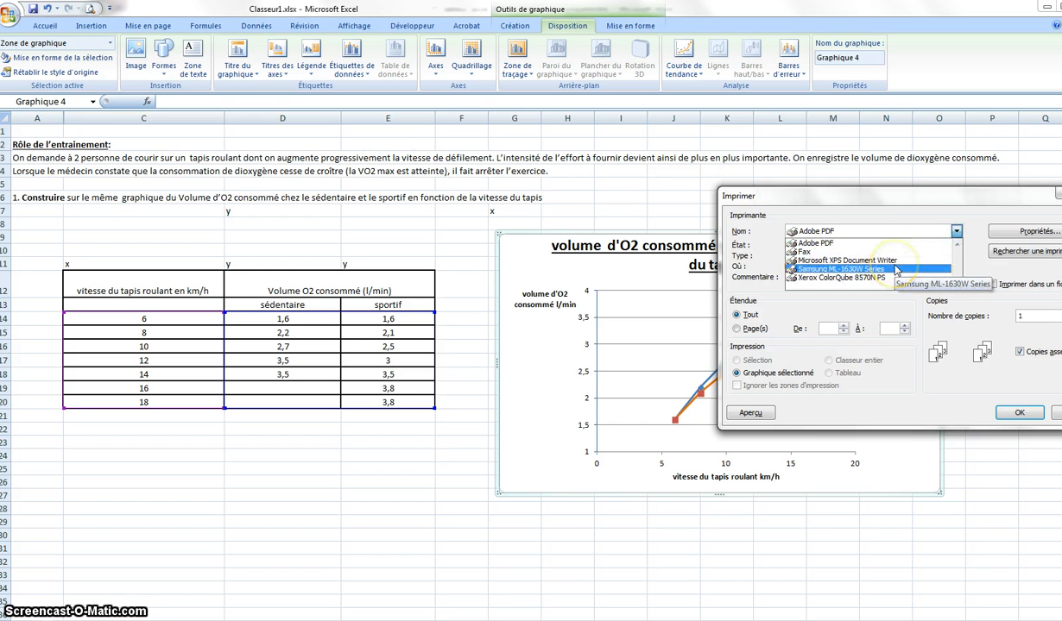
{"action": "left_click", "coordinate": [956, 231]}
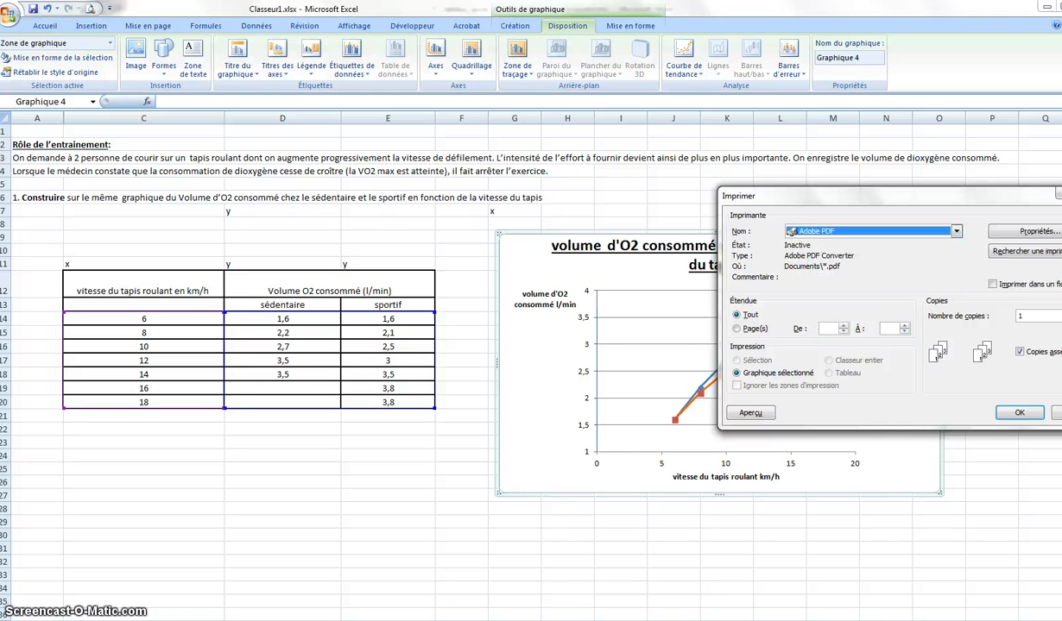
{"action": "left_click", "coordinate": [1059, 413]}
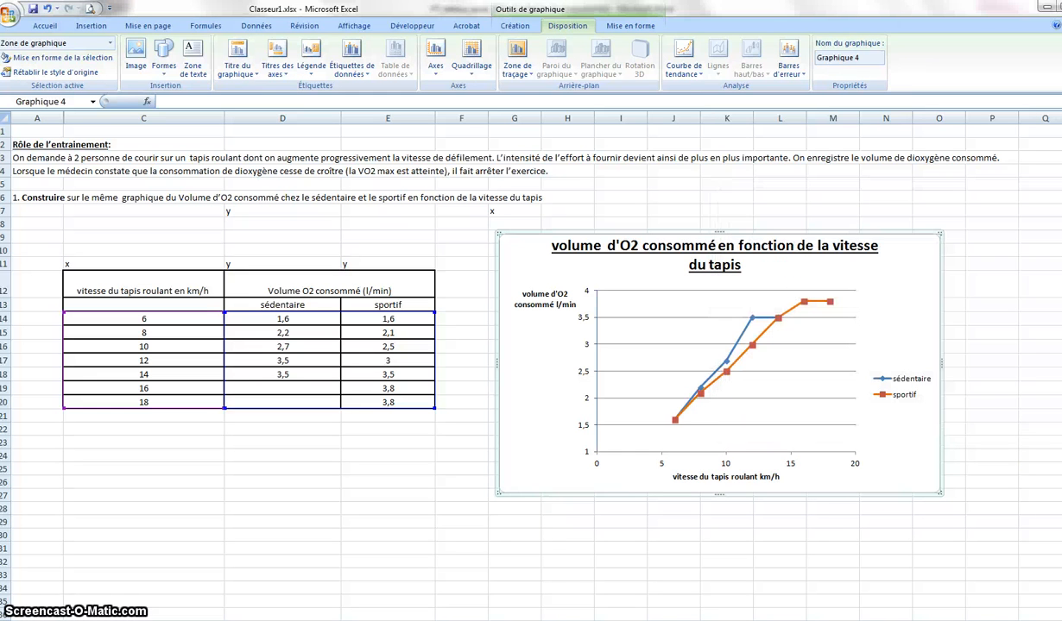